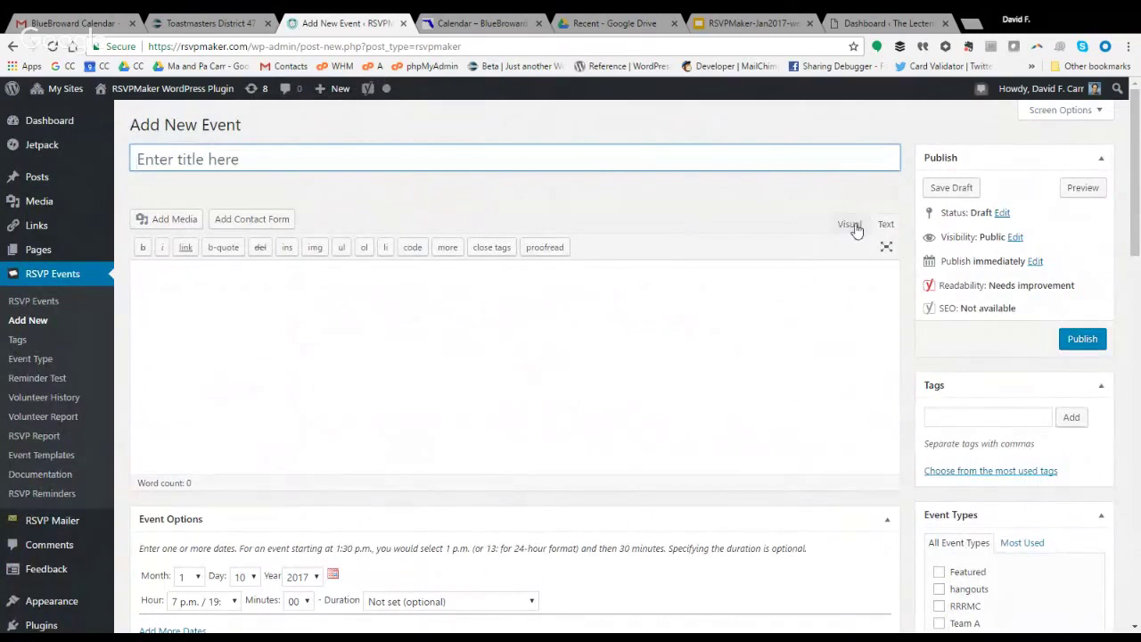
In the Visual editor, title the event 'This is a test for the webinar'.
click(851, 226)
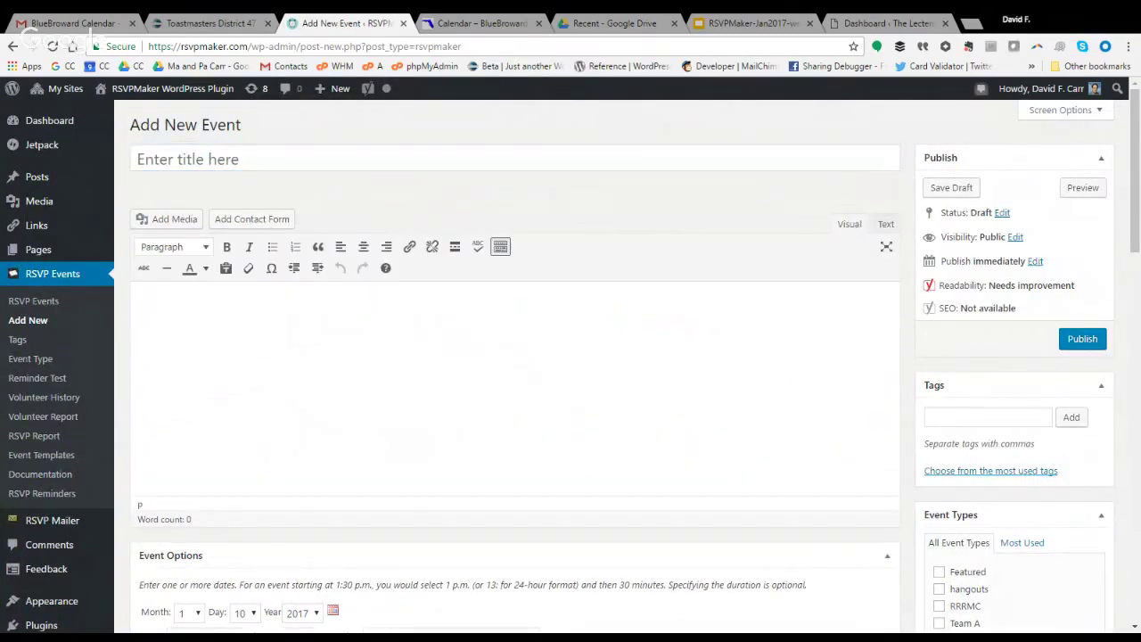
click(244, 159)
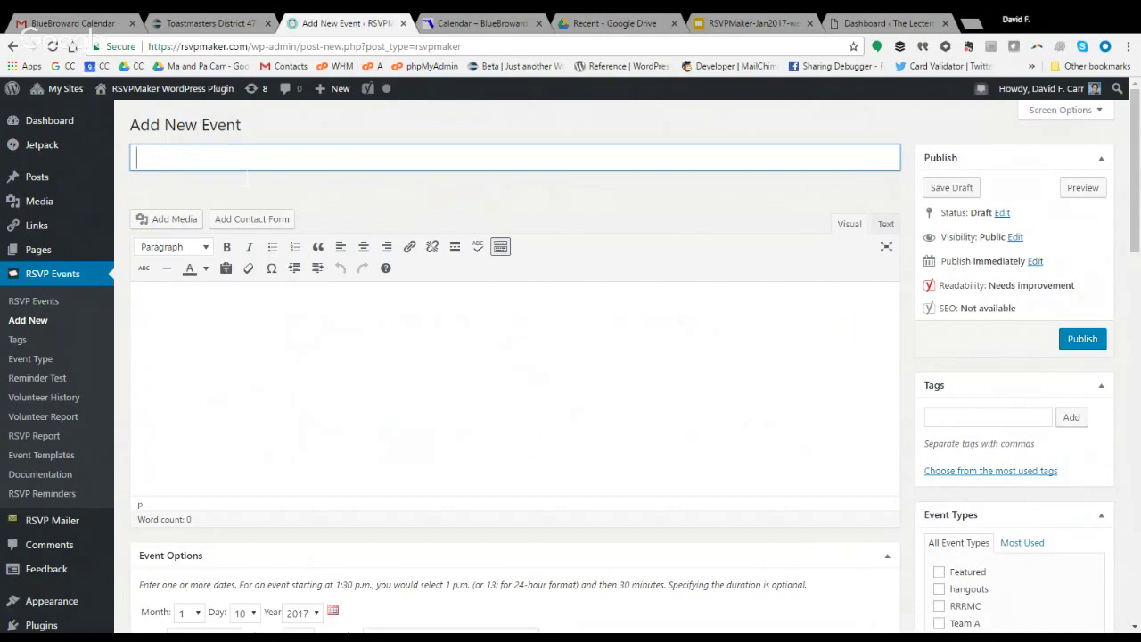
text(This is a test fo)
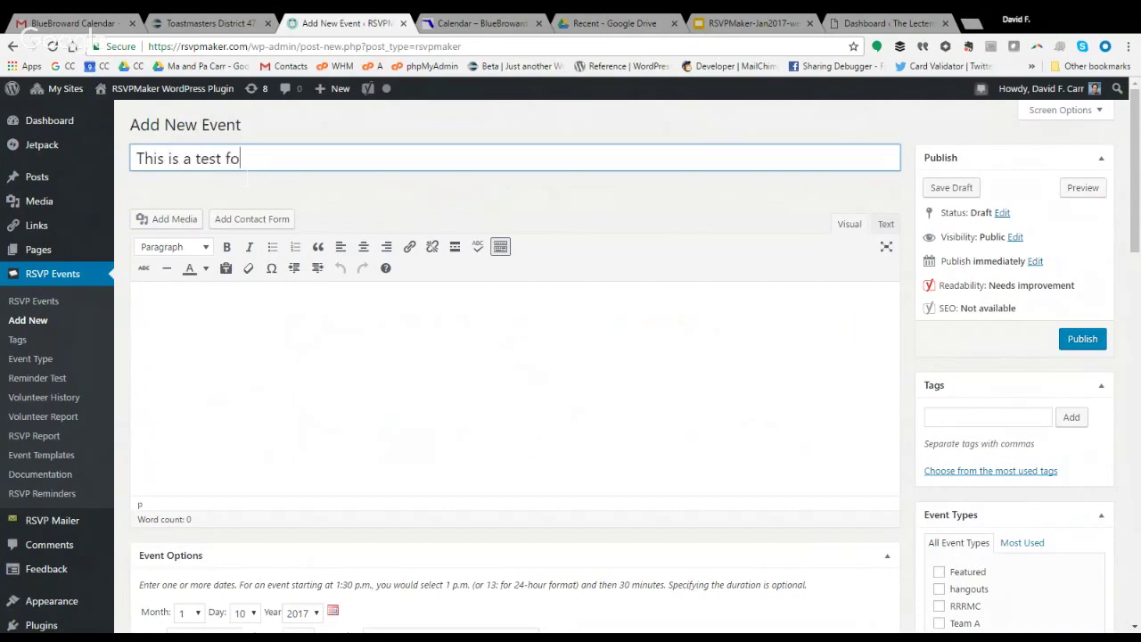
text(r the webinar)
key(Tab)
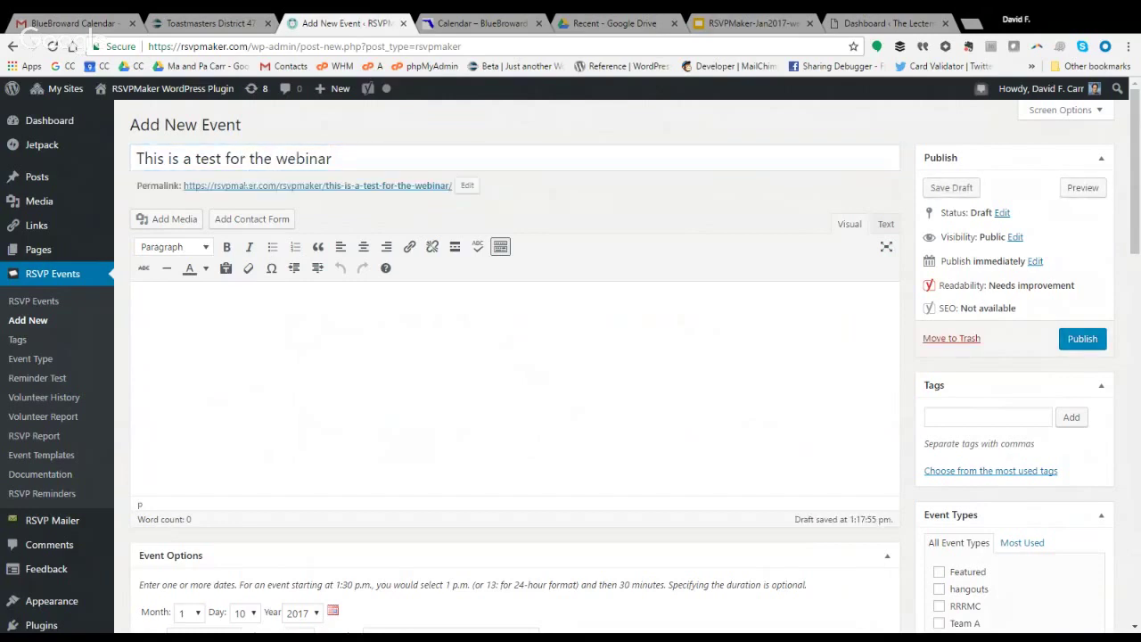
Enter the body text 'enter my text' with 'text' bold-italic, then open Add Media.
text(enter my test)
key(BackSpace)
key(BackSpace)
text(xt)
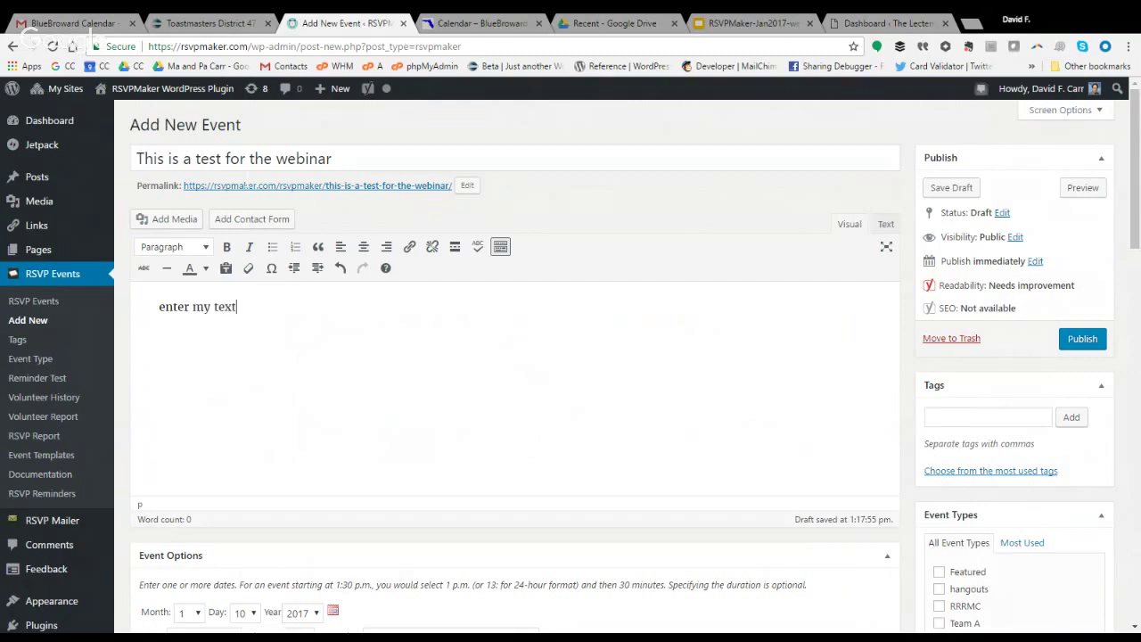
key(shift+Left)
key(shift+Left)
key(shift+Left)
key(shift+Left)
click(227, 248)
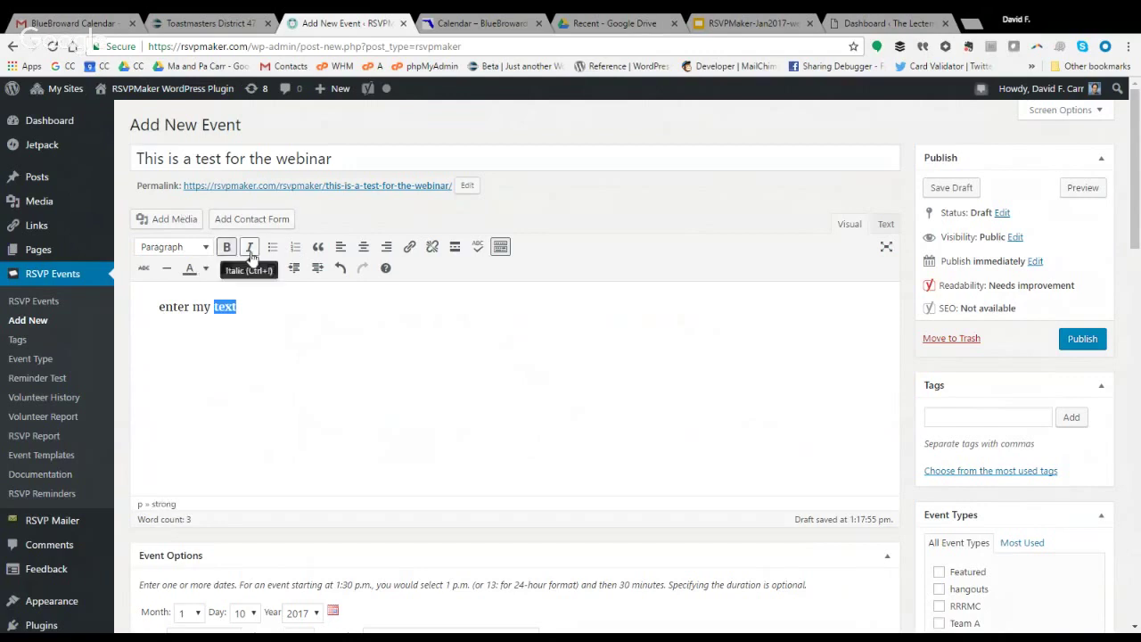
click(250, 256)
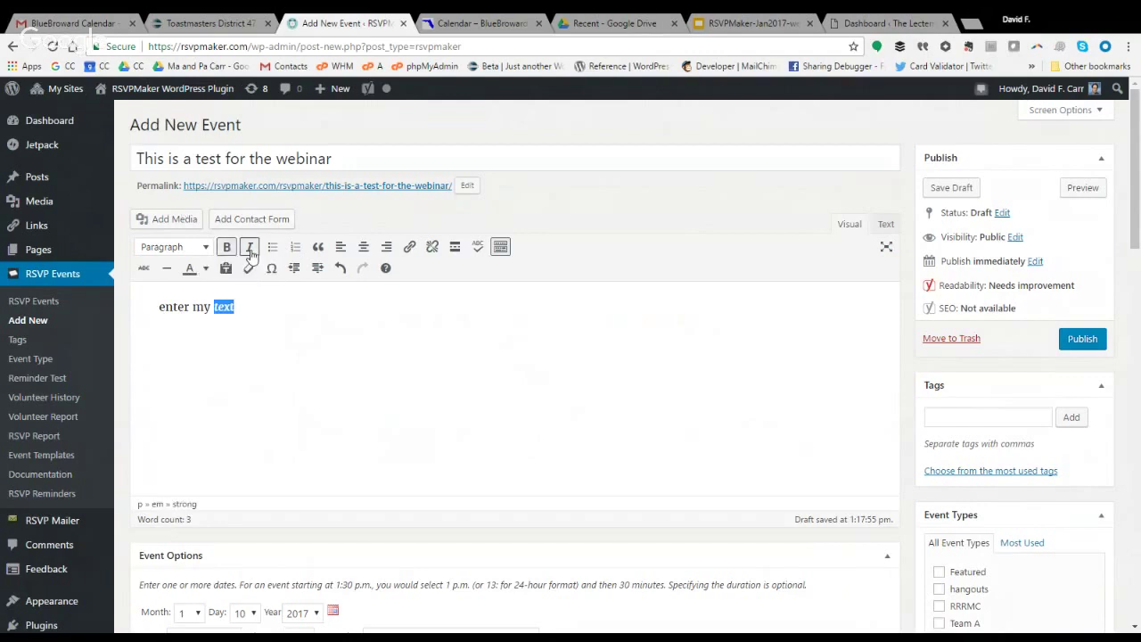
click(175, 223)
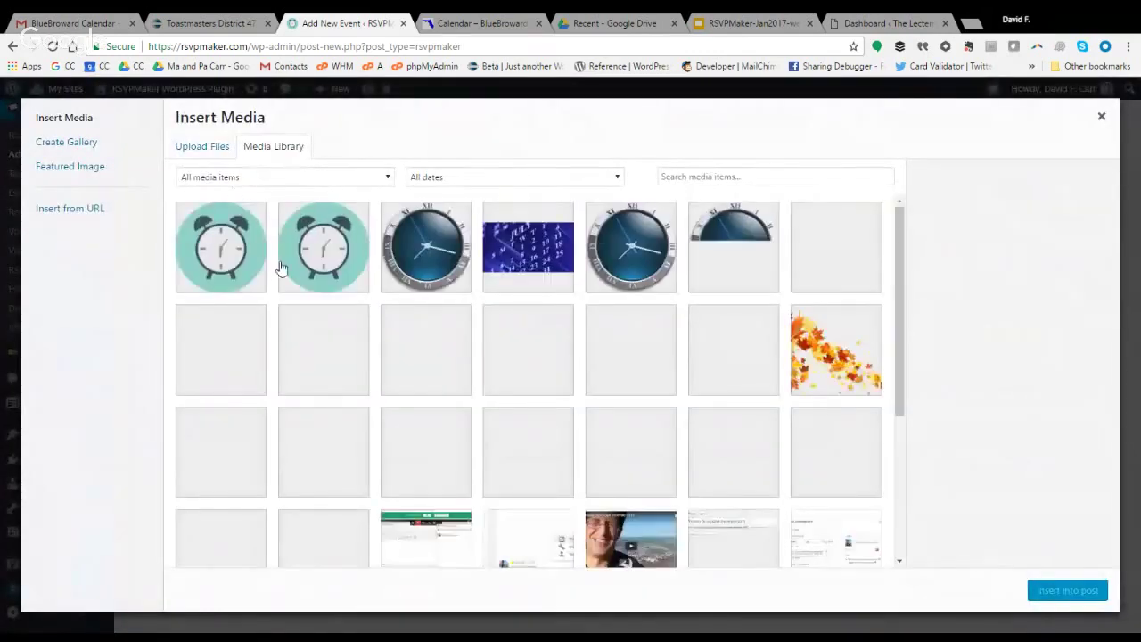
Insert the first teal alarm-clock image into the event body below the text.
click(233, 258)
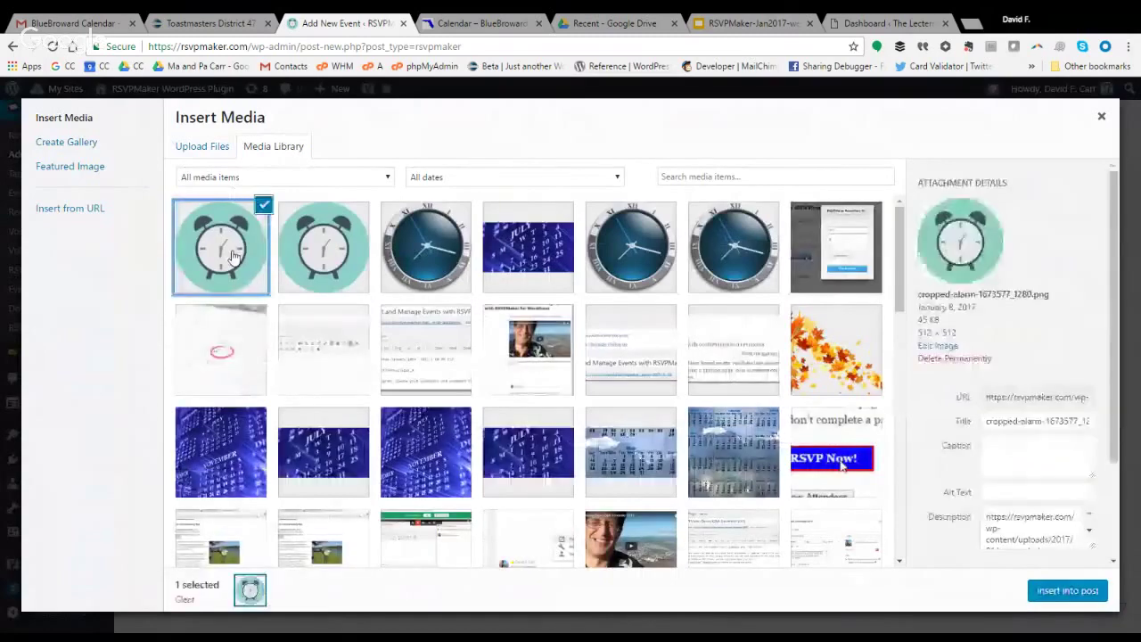
click(1069, 597)
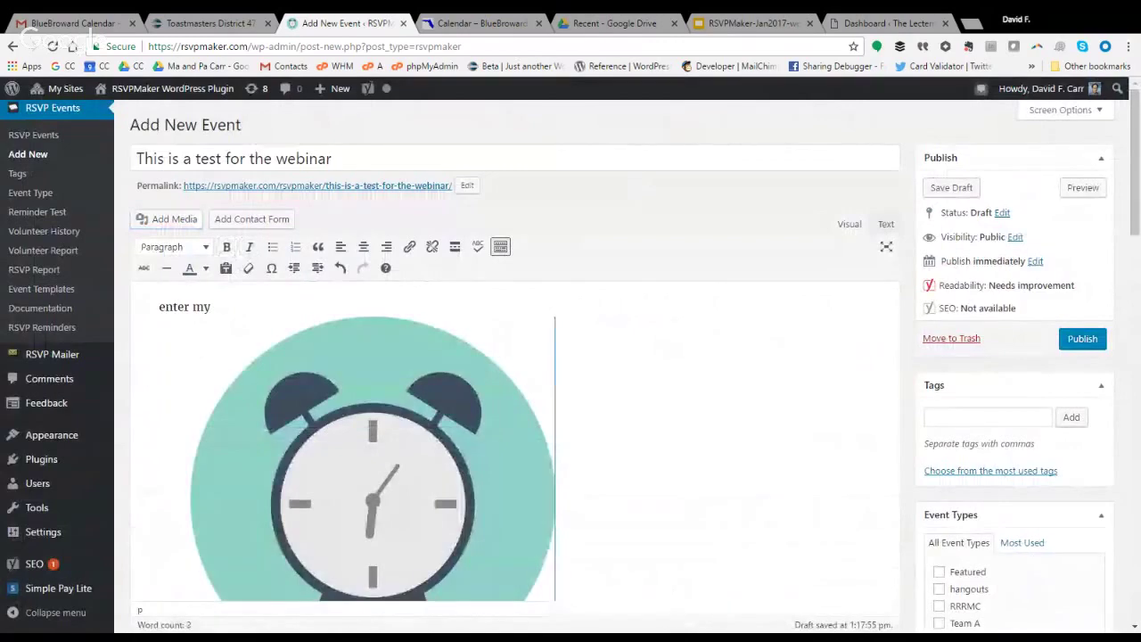
drag(1136, 181, 1138, 331)
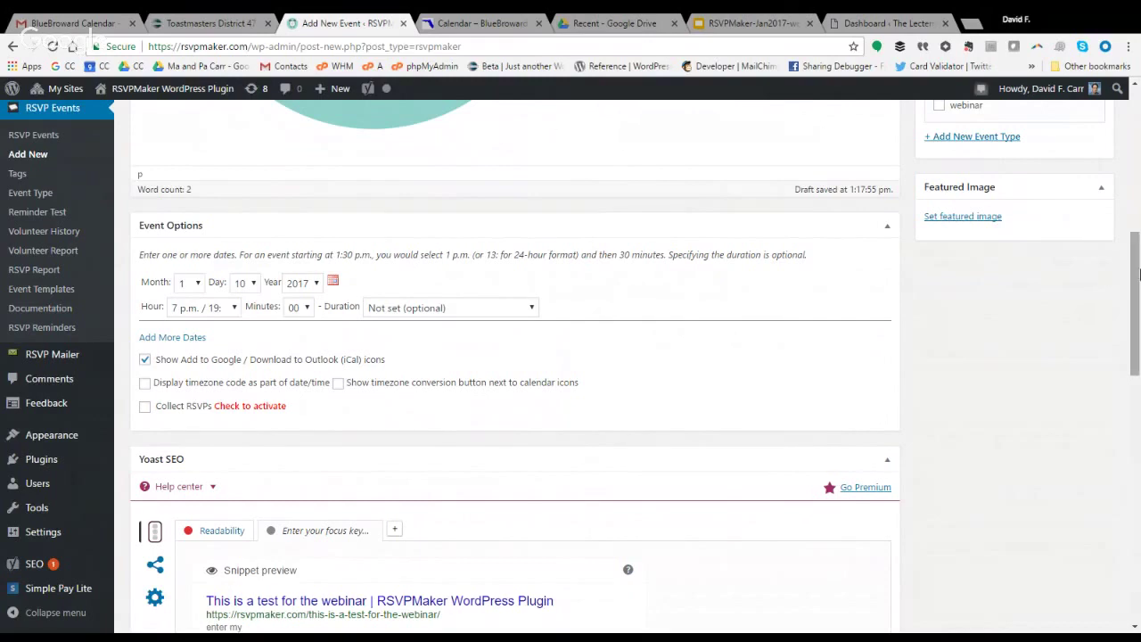
Date the event January 26, 2017 and enable the timezone code and timezone conversion options.
drag(1137, 278, 1137, 307)
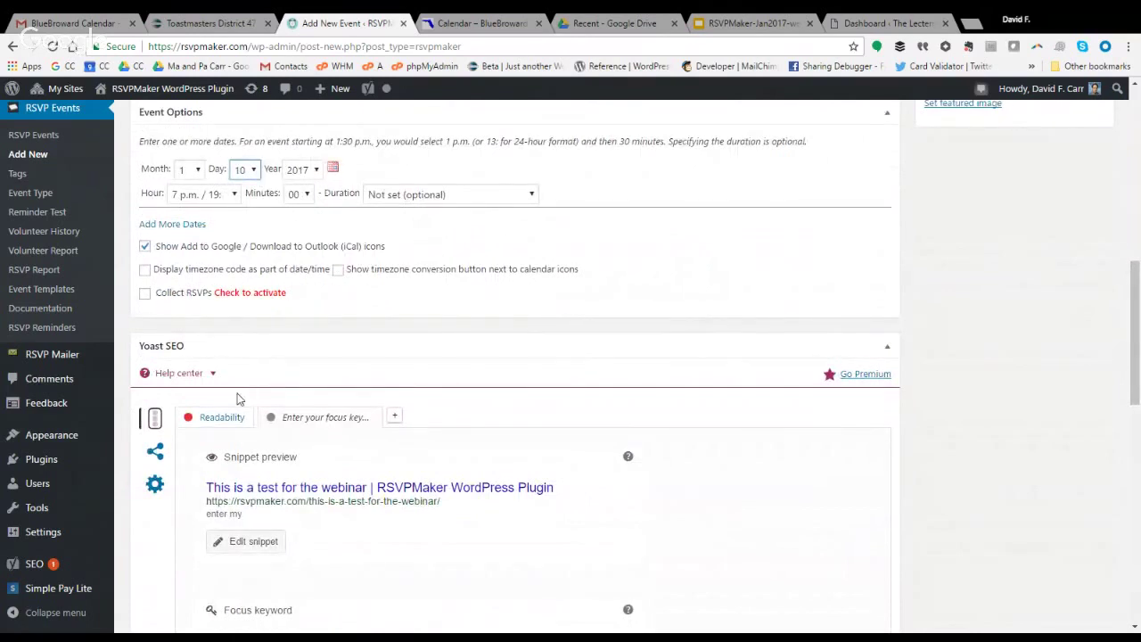
text(15)
click(333, 169)
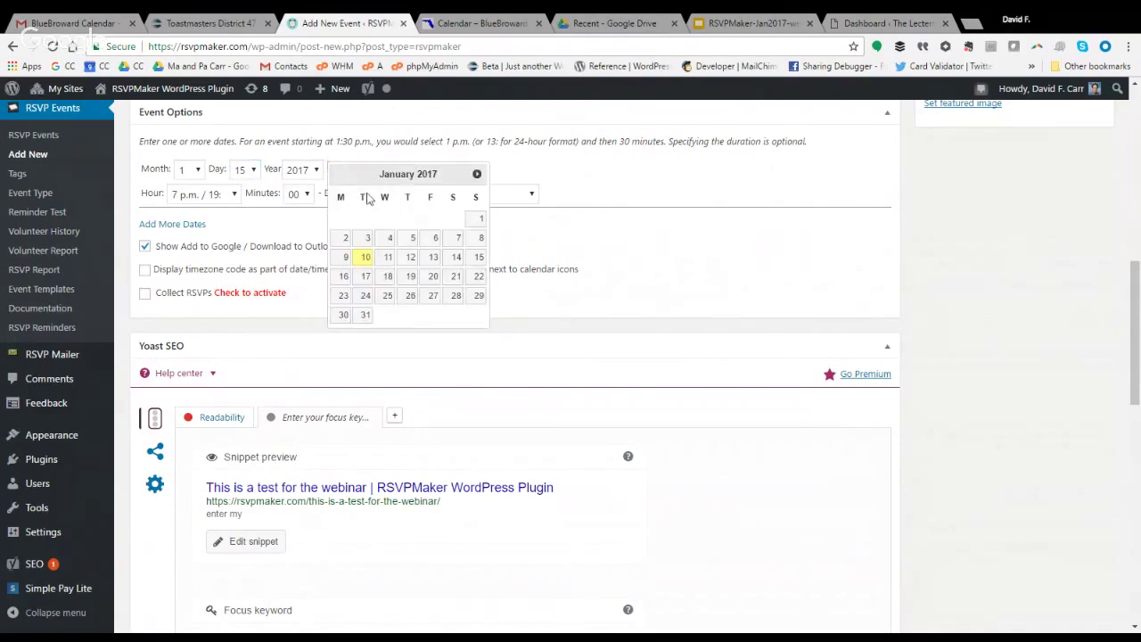
click(410, 295)
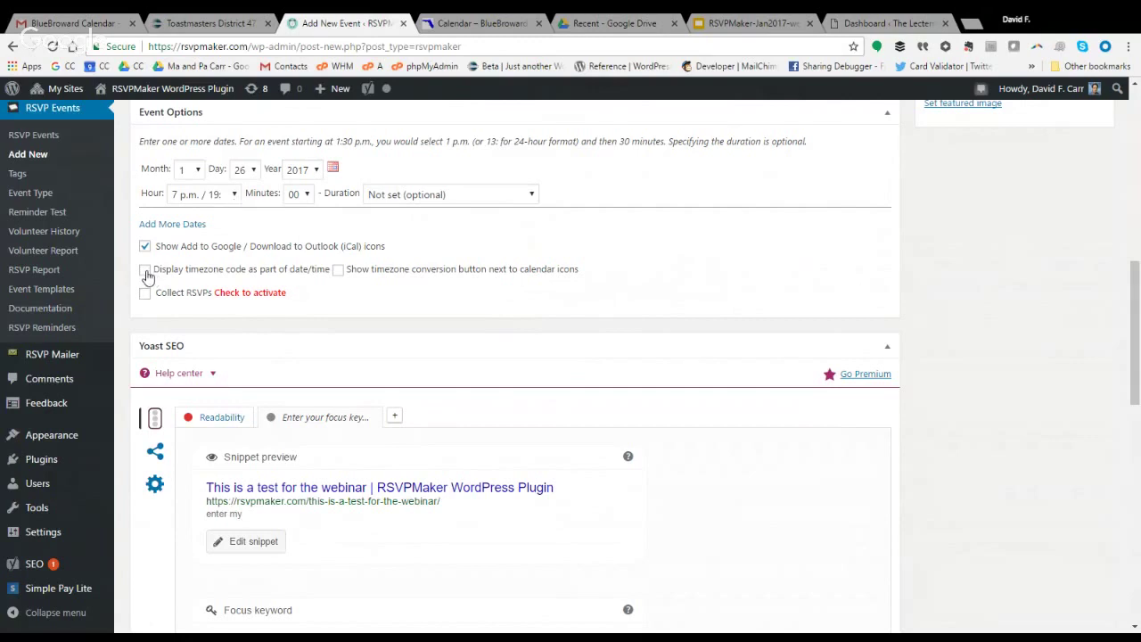
click(147, 272)
click(340, 271)
Check Collect RSVPs and zoom the page in to review the RSVP options.
click(146, 295)
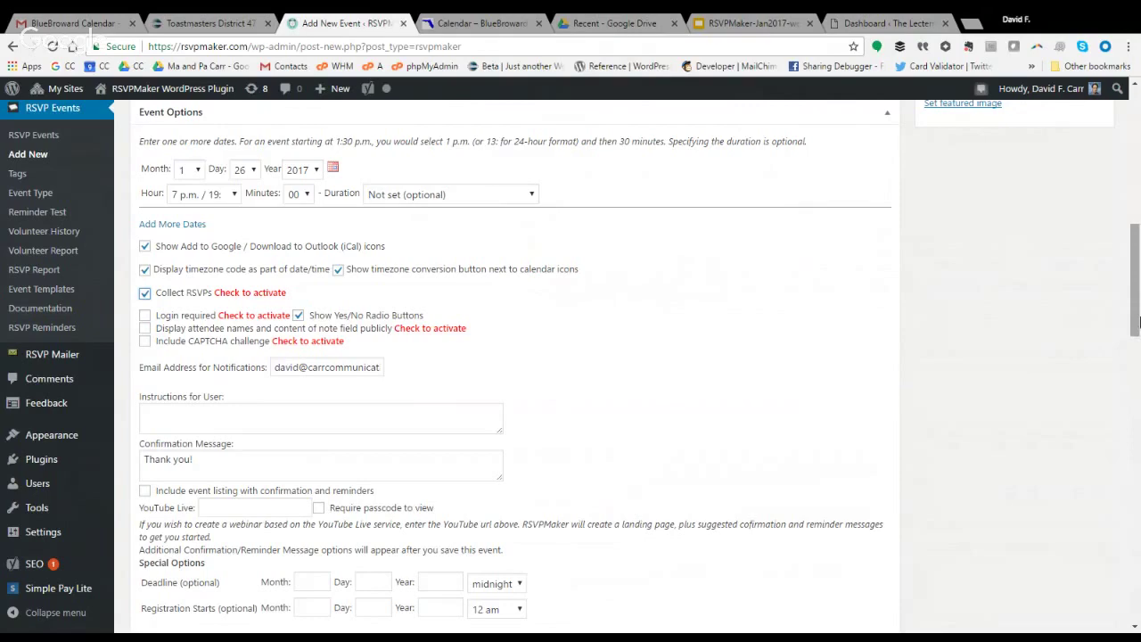
key(ctrl+plus)
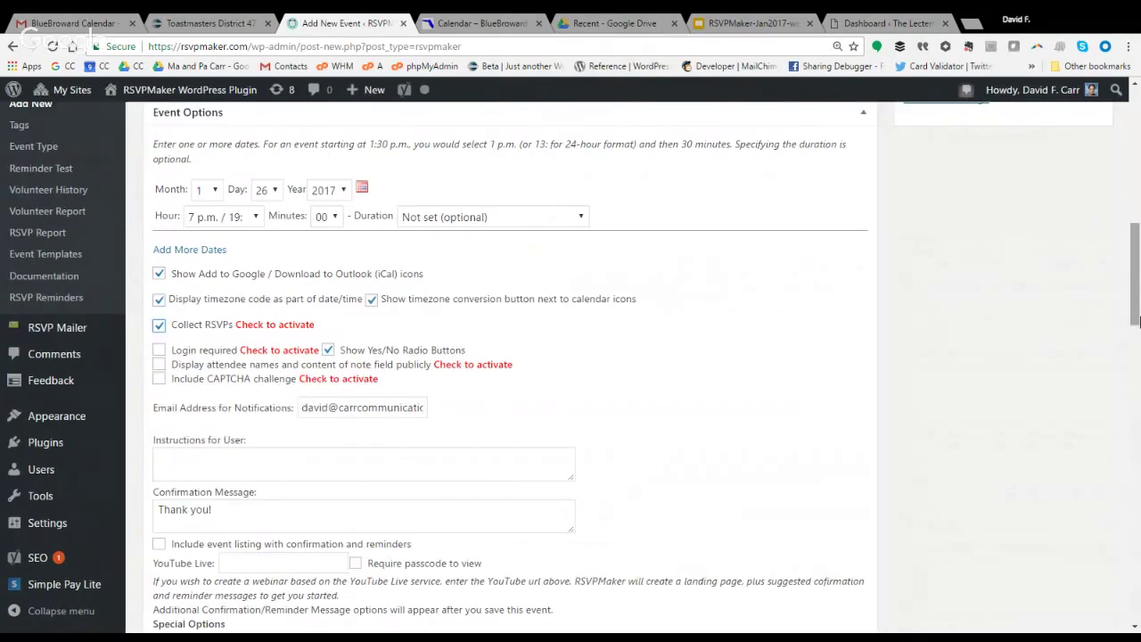
key(ctrl+plus)
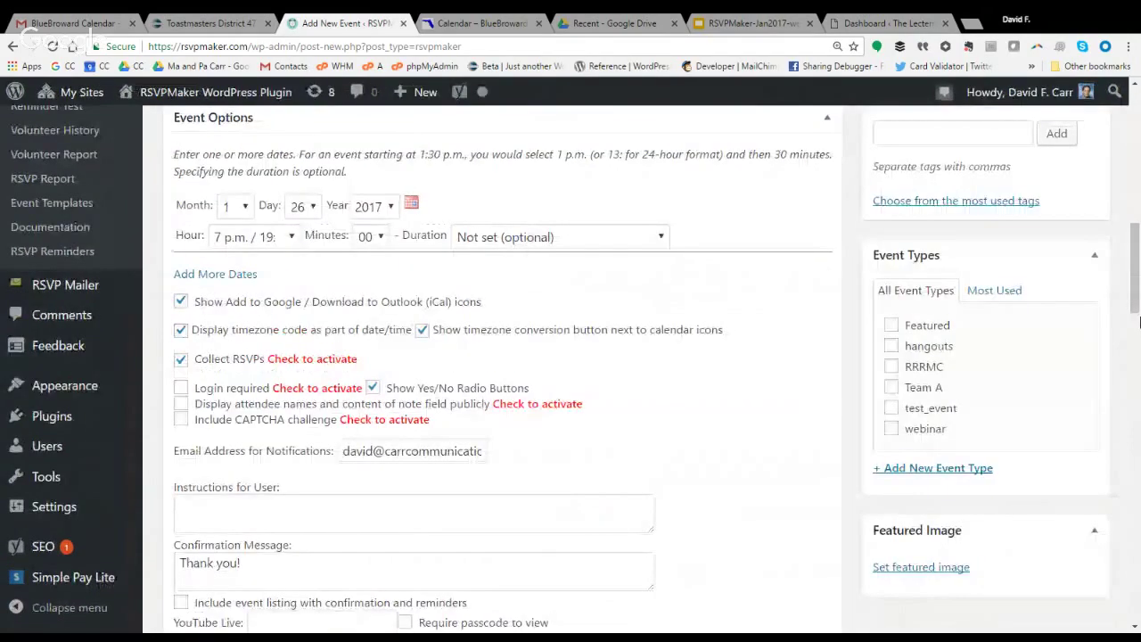
scroll(1137, 259, down, 1)
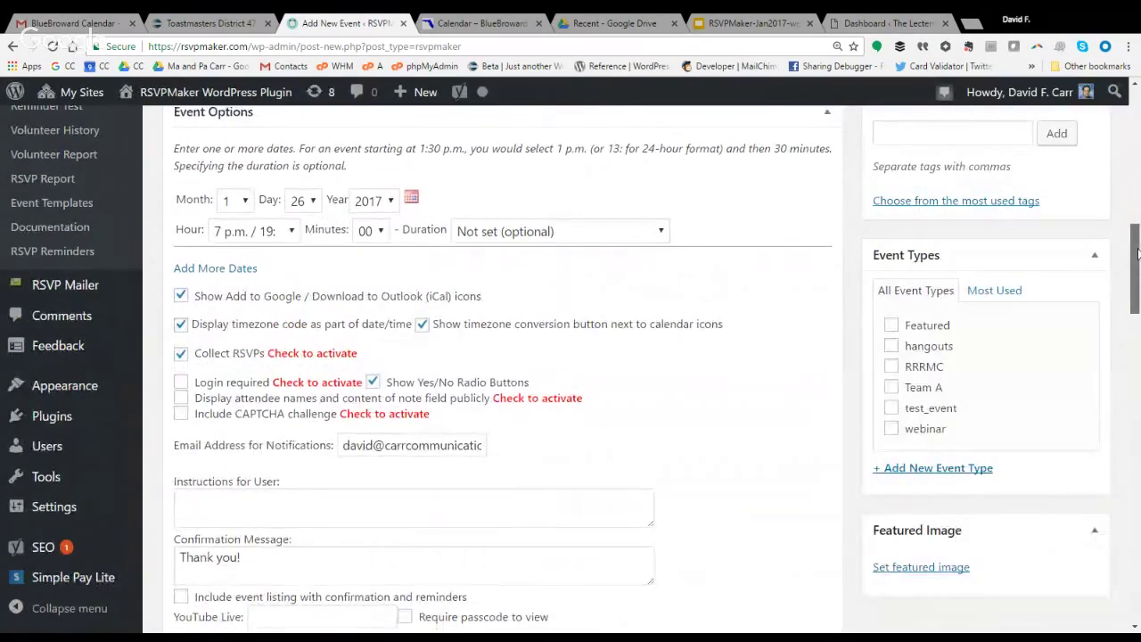
drag(1138, 261, 1138, 314)
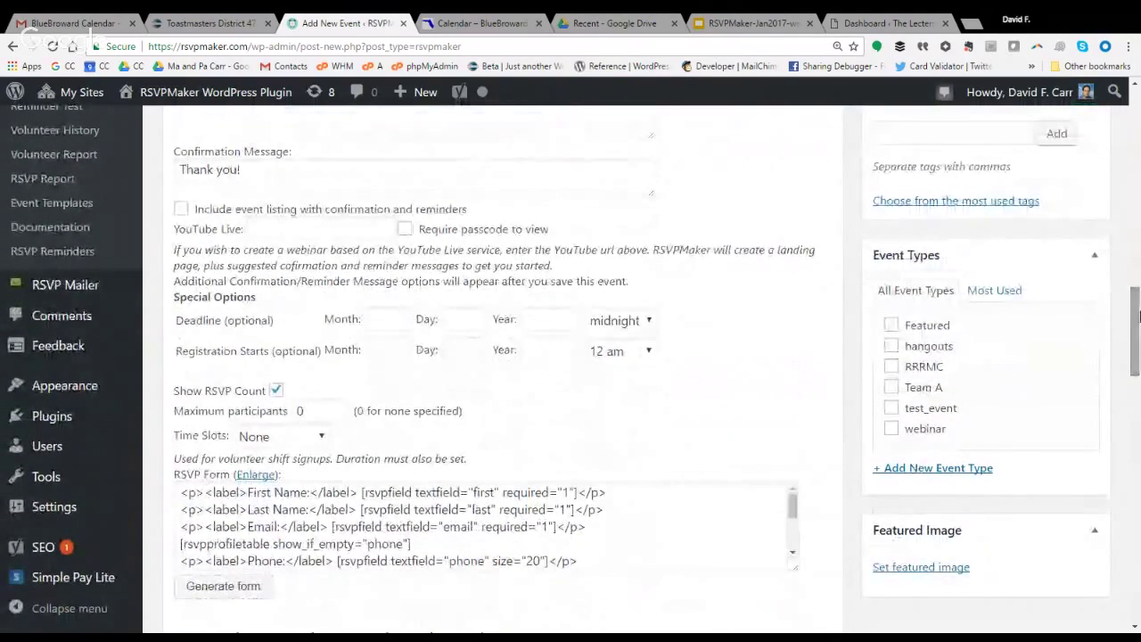
Look over the confirmation message and YouTube Live fields, then publish the event.
click(242, 170)
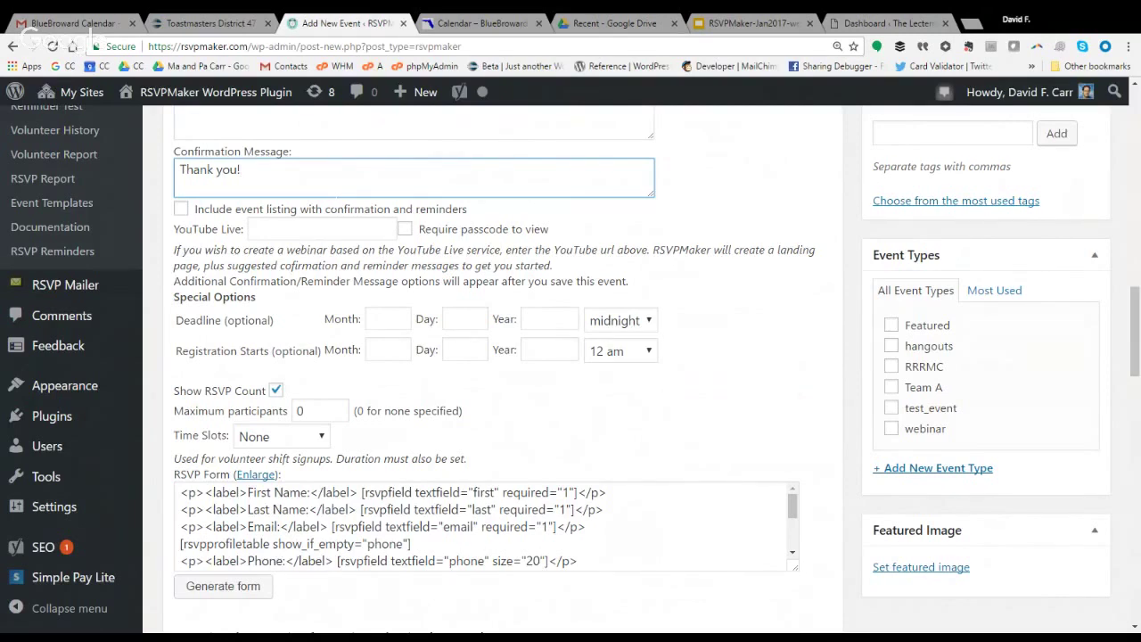
click(296, 229)
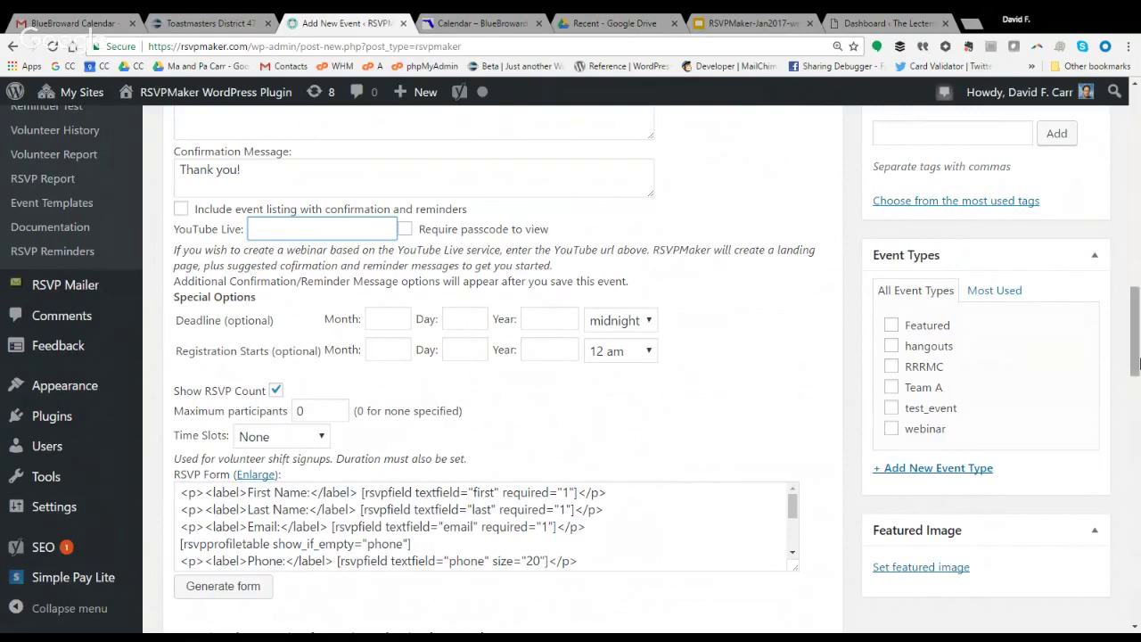
drag(1136, 364, 1132, 306)
click(1071, 369)
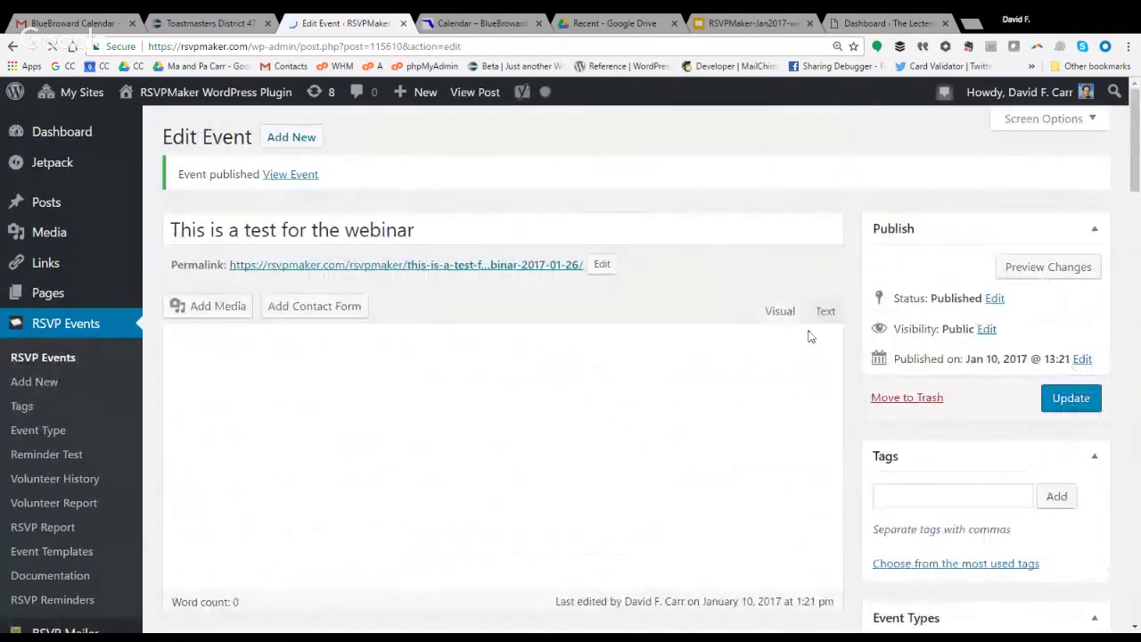
Open the published event page and scroll down to its RSVP form.
click(498, 255)
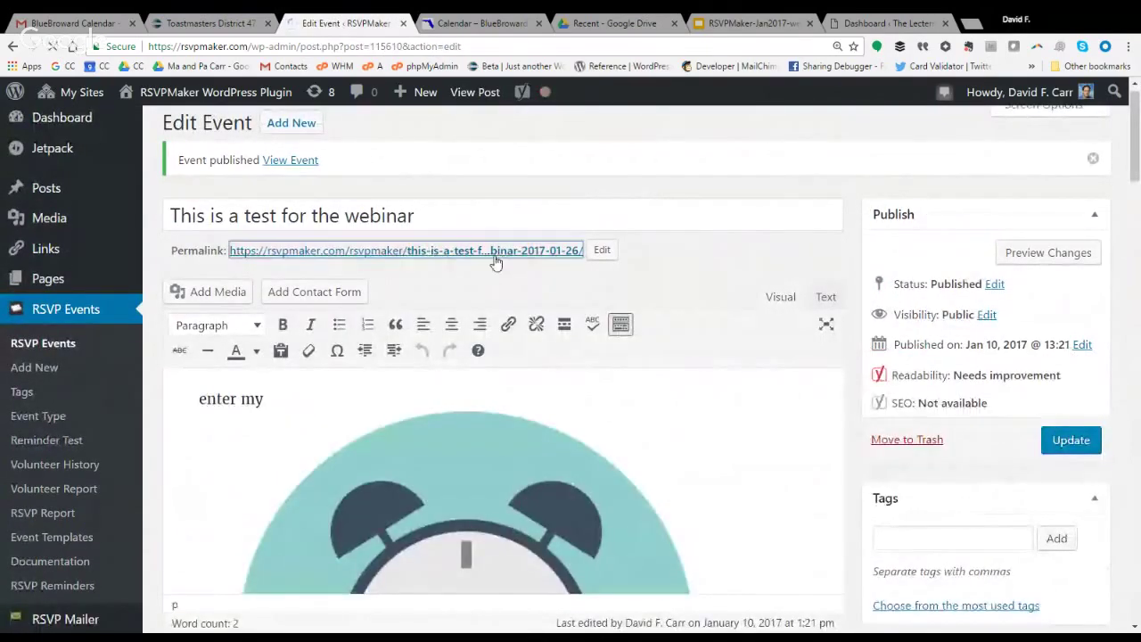
scroll(497, 262, down, 5)
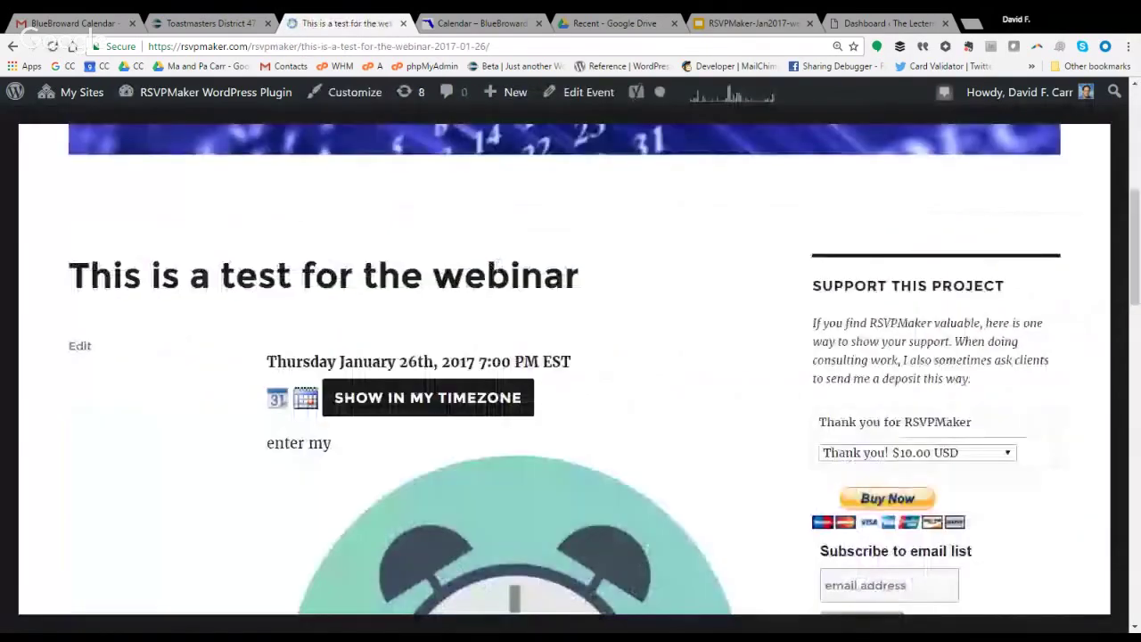
scroll(497, 262, down, 6)
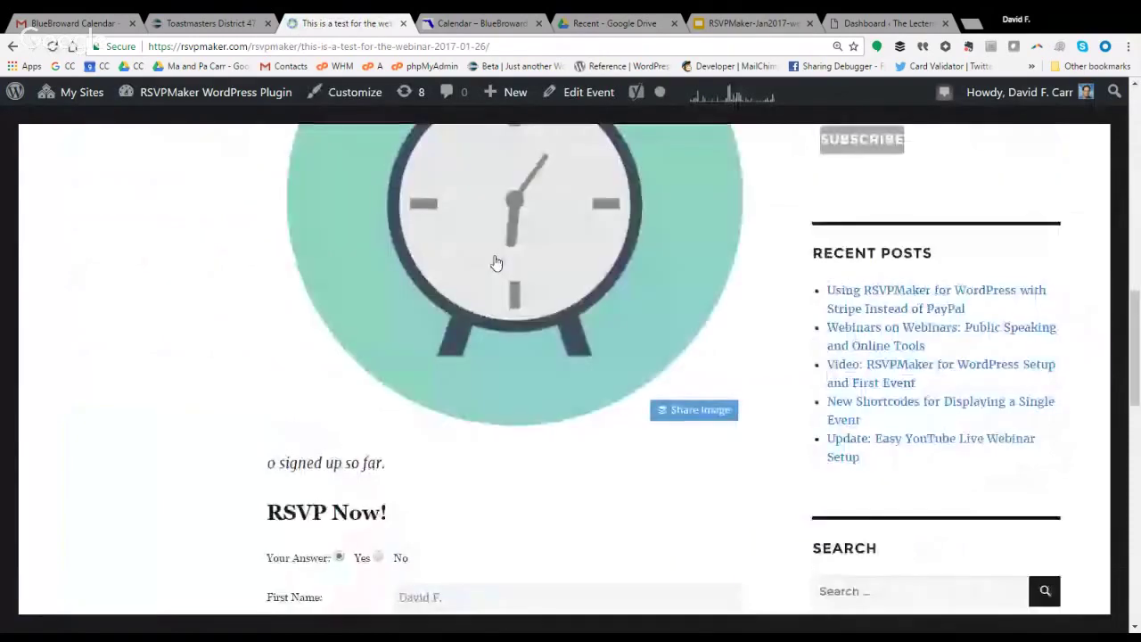
scroll(496, 262, down, 3)
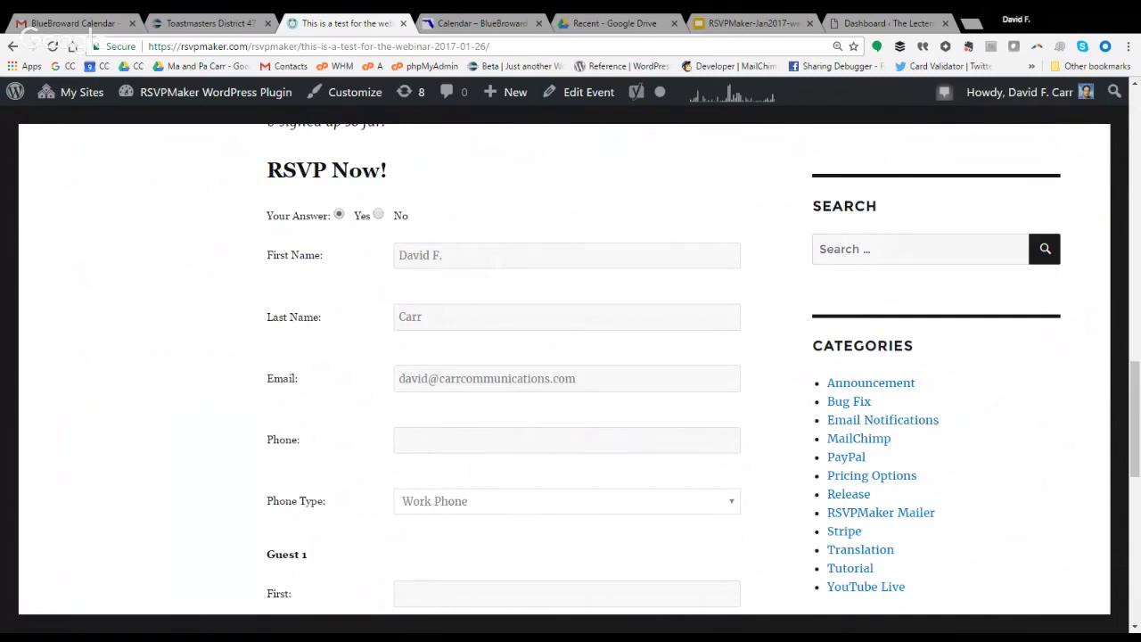
scroll(489, 261, down, 1)
scroll(489, 261, down, 4)
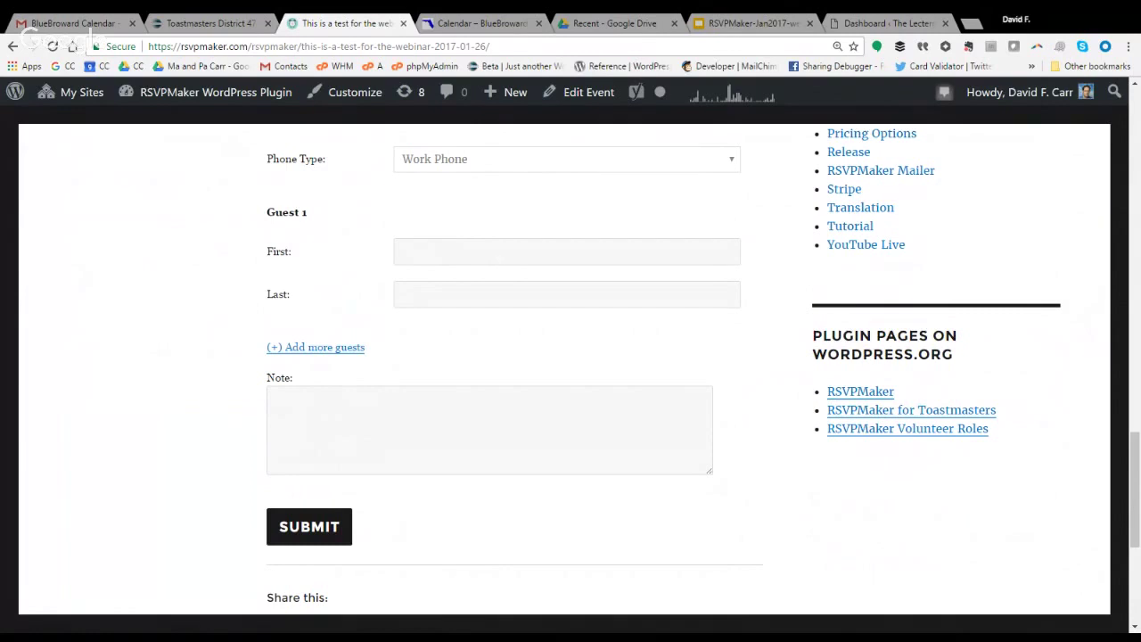
Add second and third guest rows, move into the Note box, then return to Edit Event.
click(323, 349)
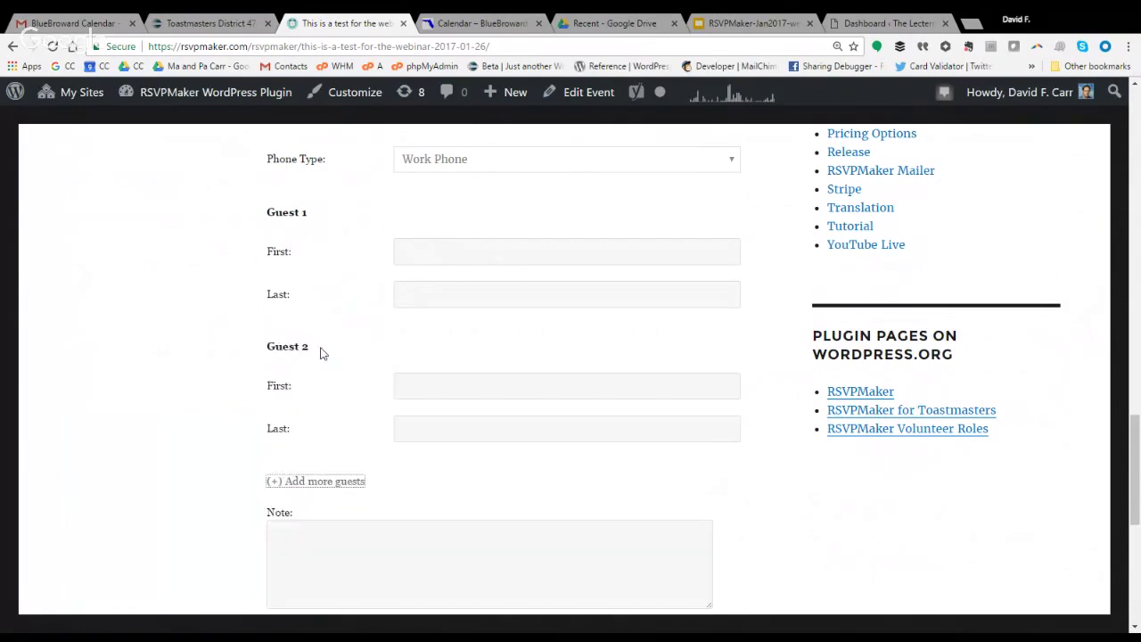
click(331, 481)
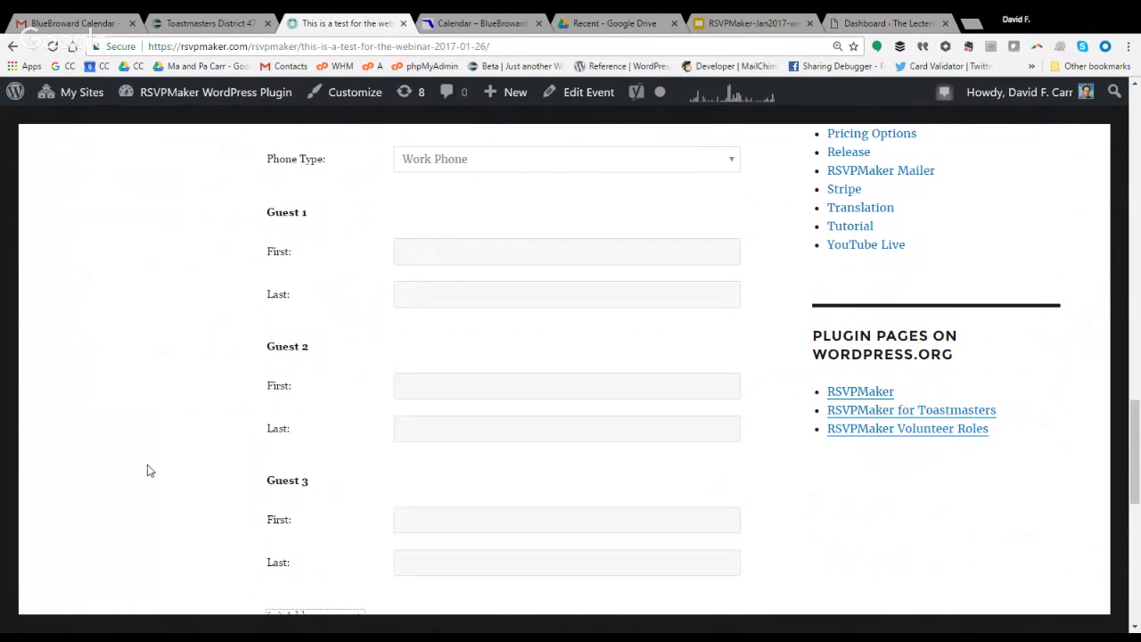
scroll(150, 470, down, 5)
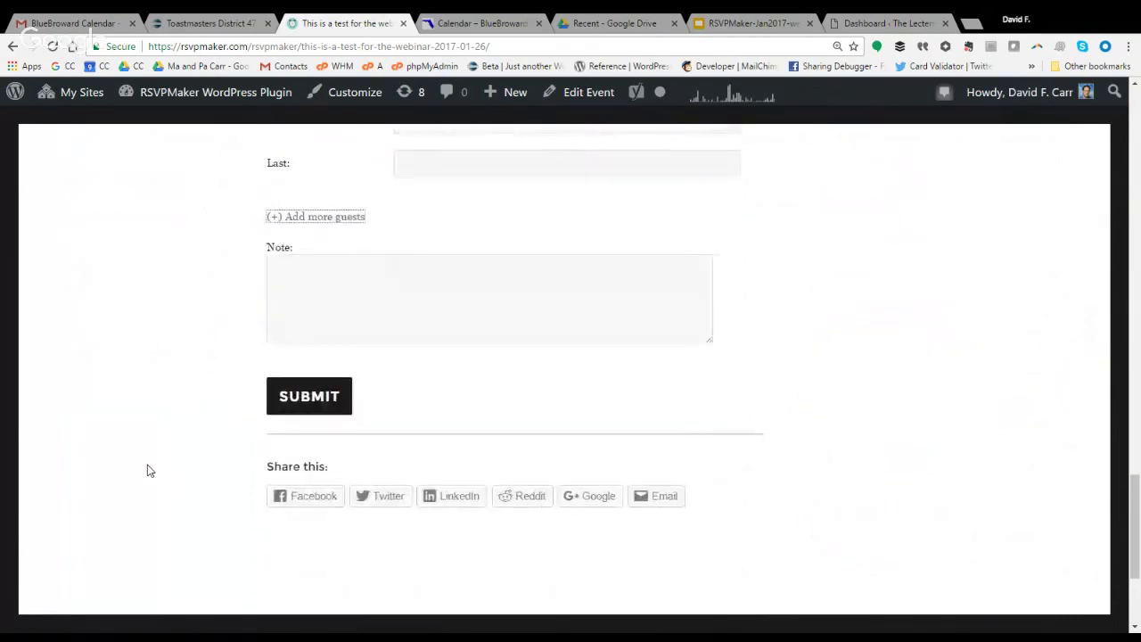
key(Tab)
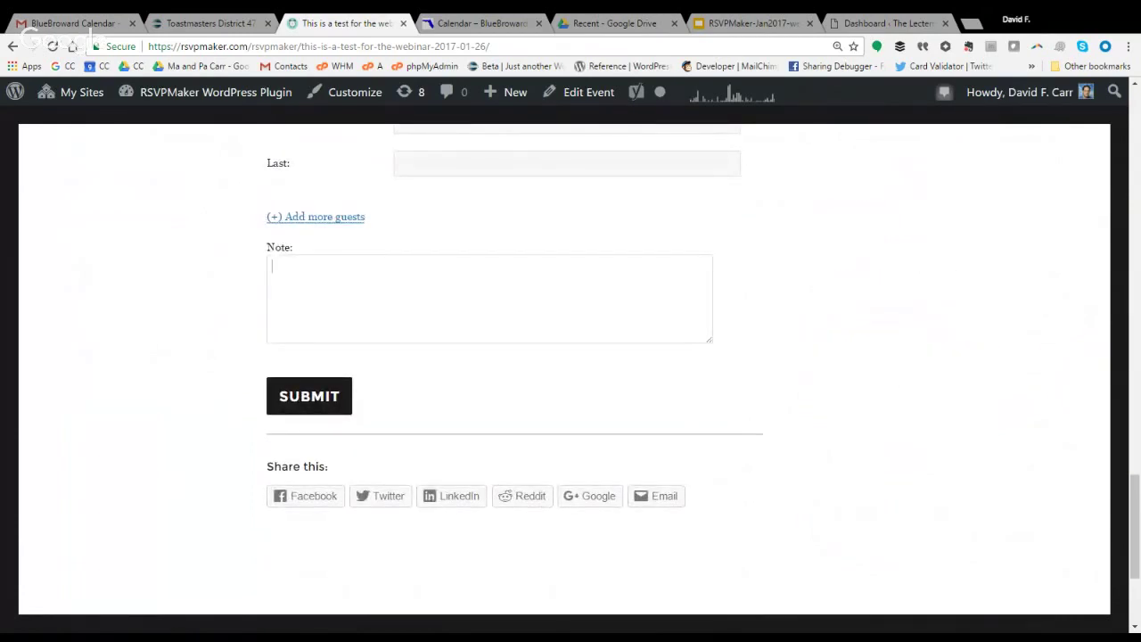
click(593, 94)
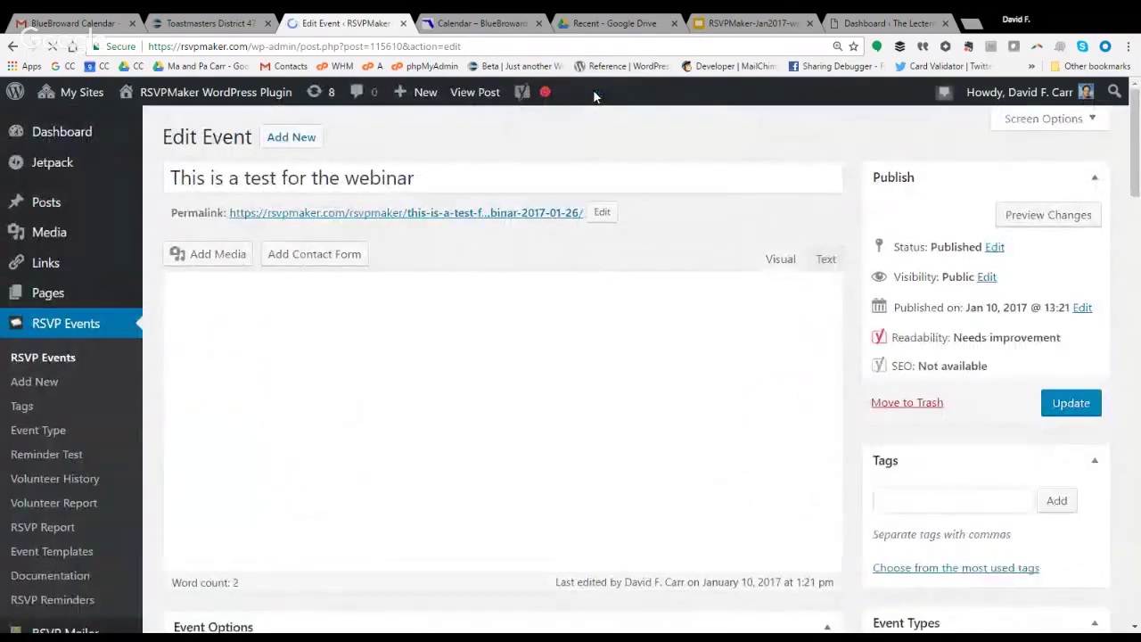
In the form generator, make the third field a radio choice 'Meal:Steak,Chicken,Vegitarian'.
scroll(1137, 169, down, 3)
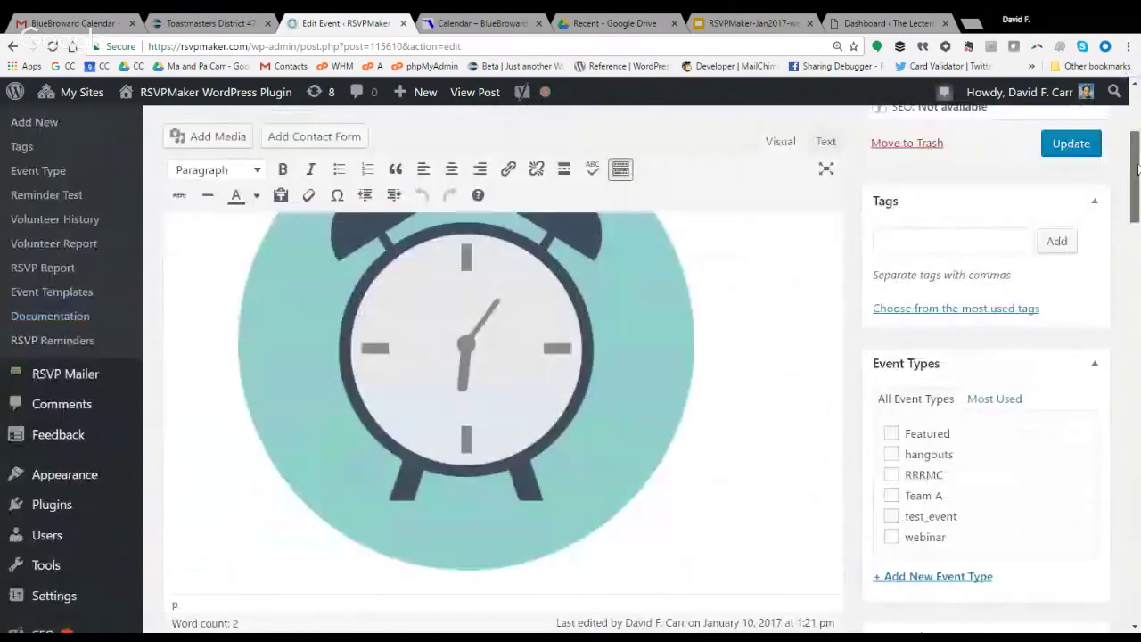
drag(1137, 169, 1137, 346)
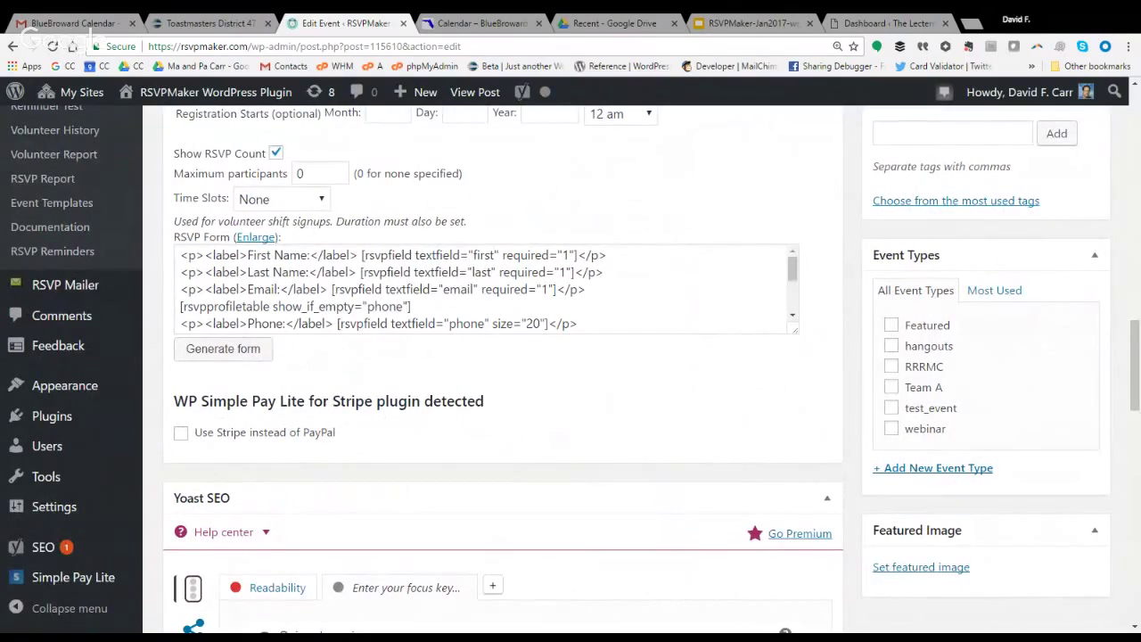
click(236, 353)
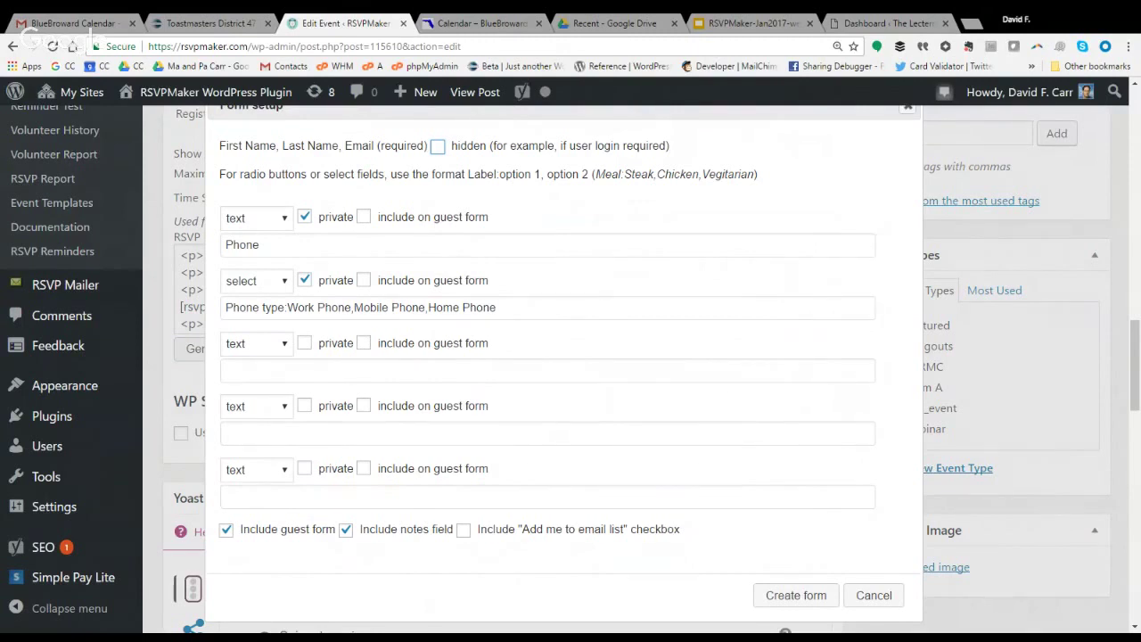
drag(593, 174, 757, 174)
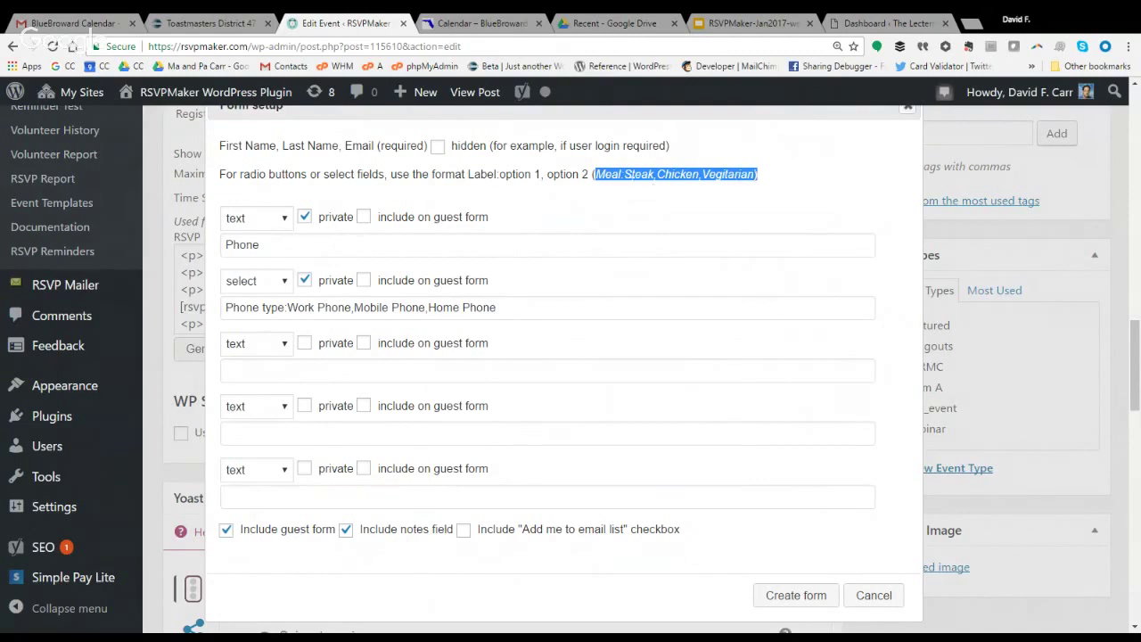
key(shift+Left)
key(ctrl+c)
click(284, 344)
key(r)
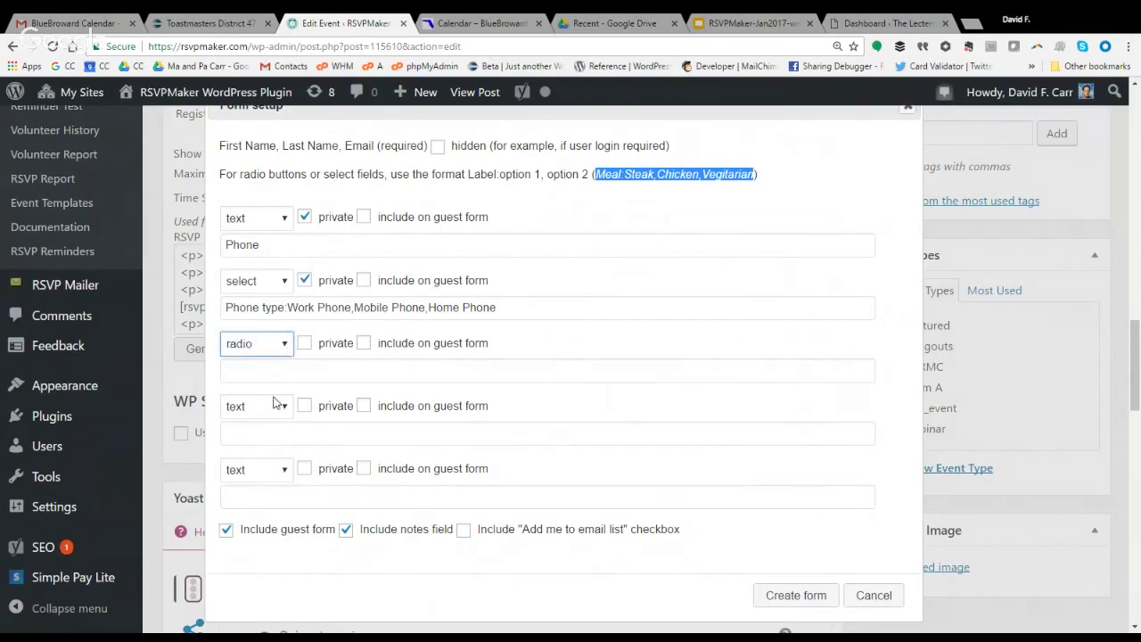
click(259, 371)
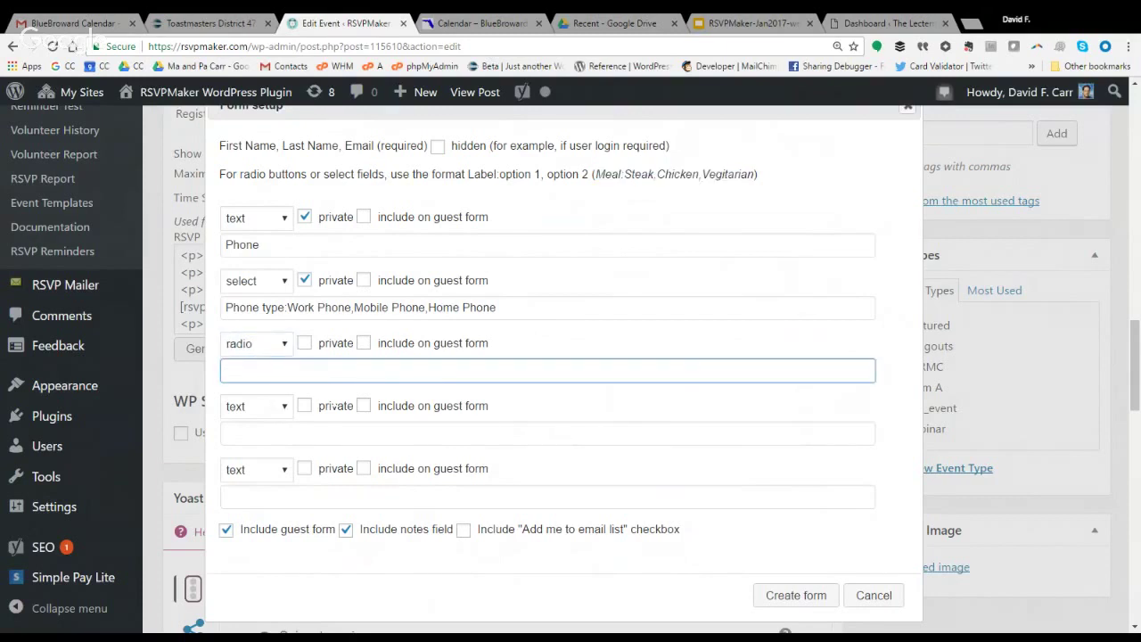
key(ctrl+v)
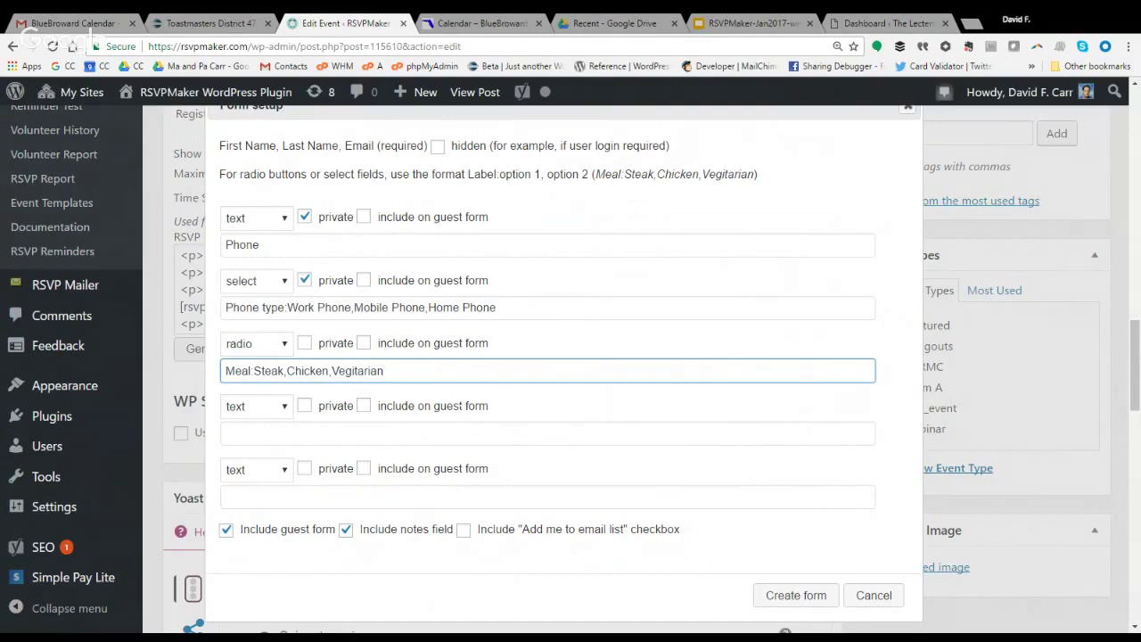
Include the meal question on the guest form, create the form, and update the event.
click(365, 344)
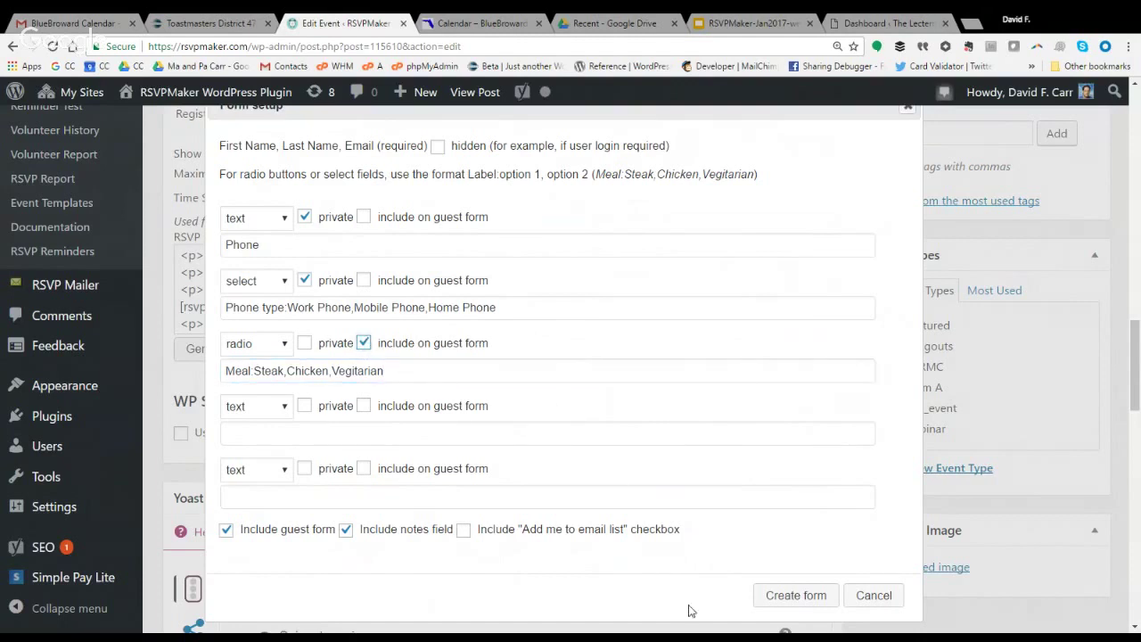
click(793, 596)
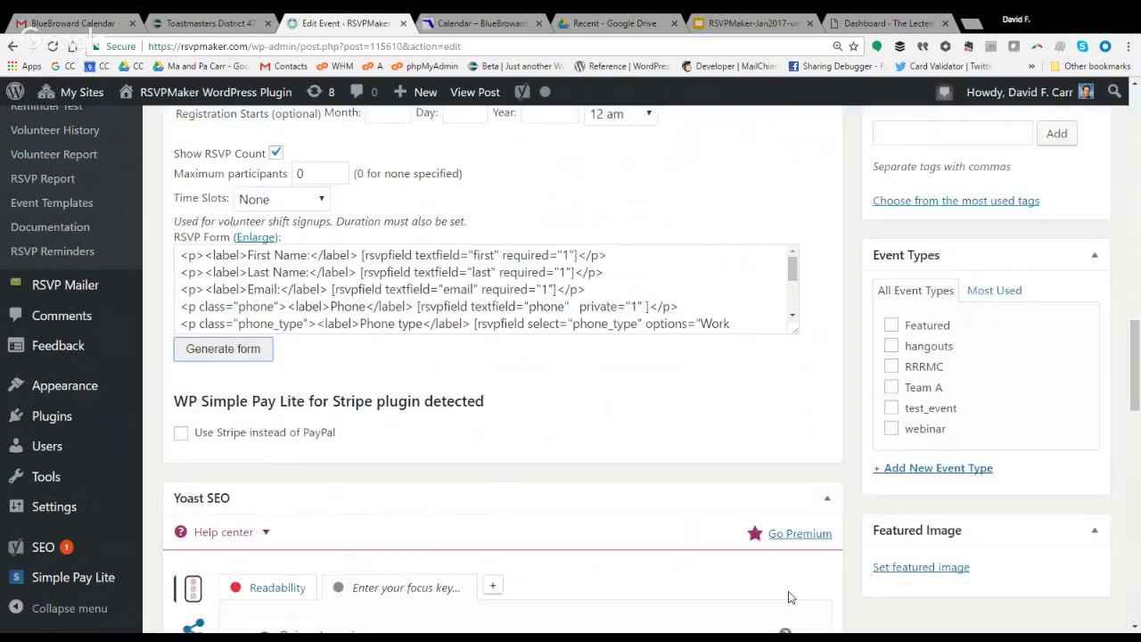
drag(1133, 365, 1121, 280)
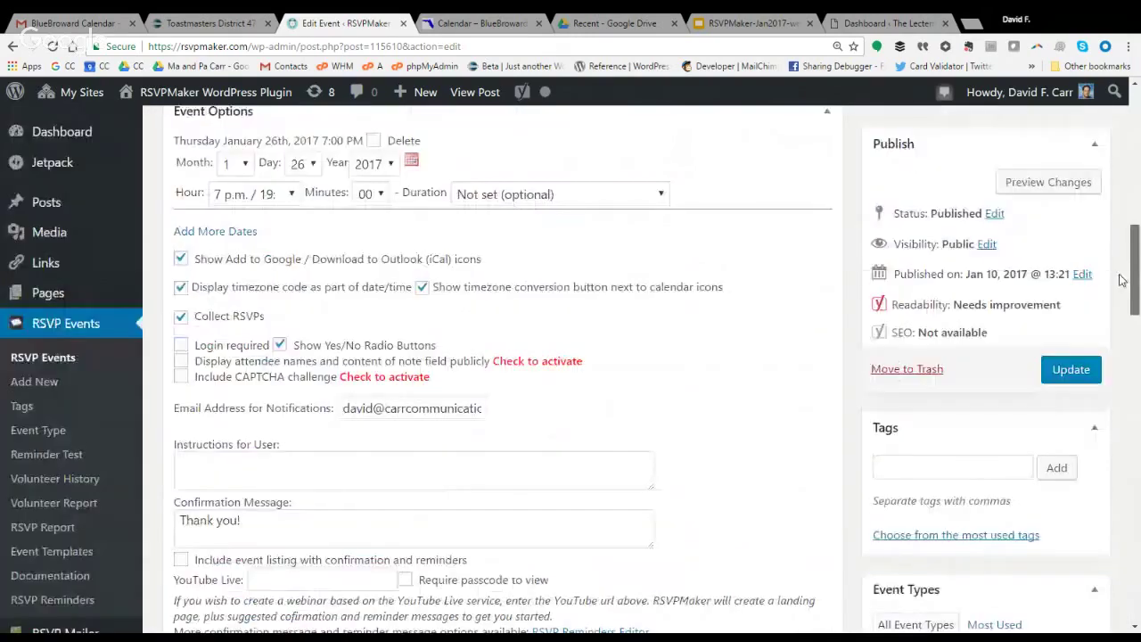
click(1072, 369)
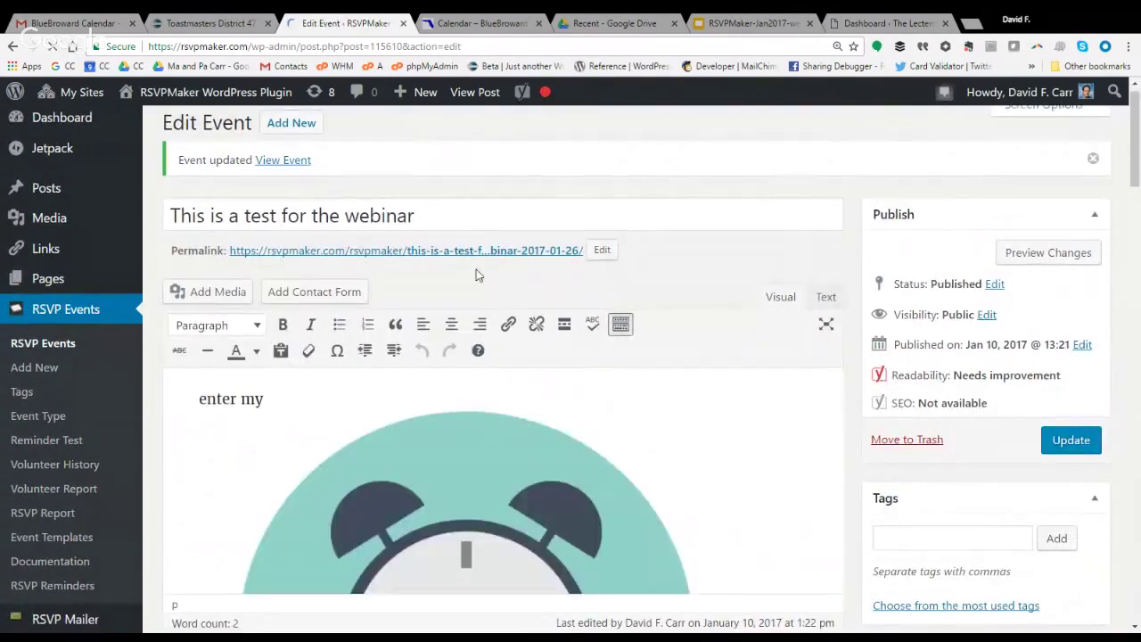
On the public event page, choose Steak as the registrant's meal.
click(489, 258)
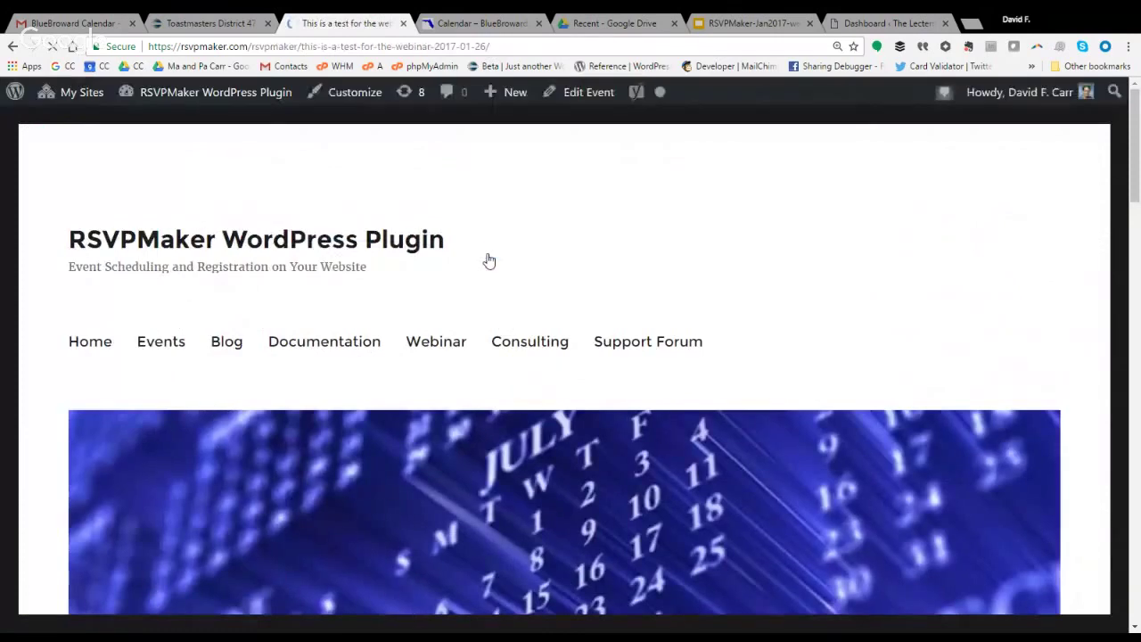
scroll(484, 258, down, 15)
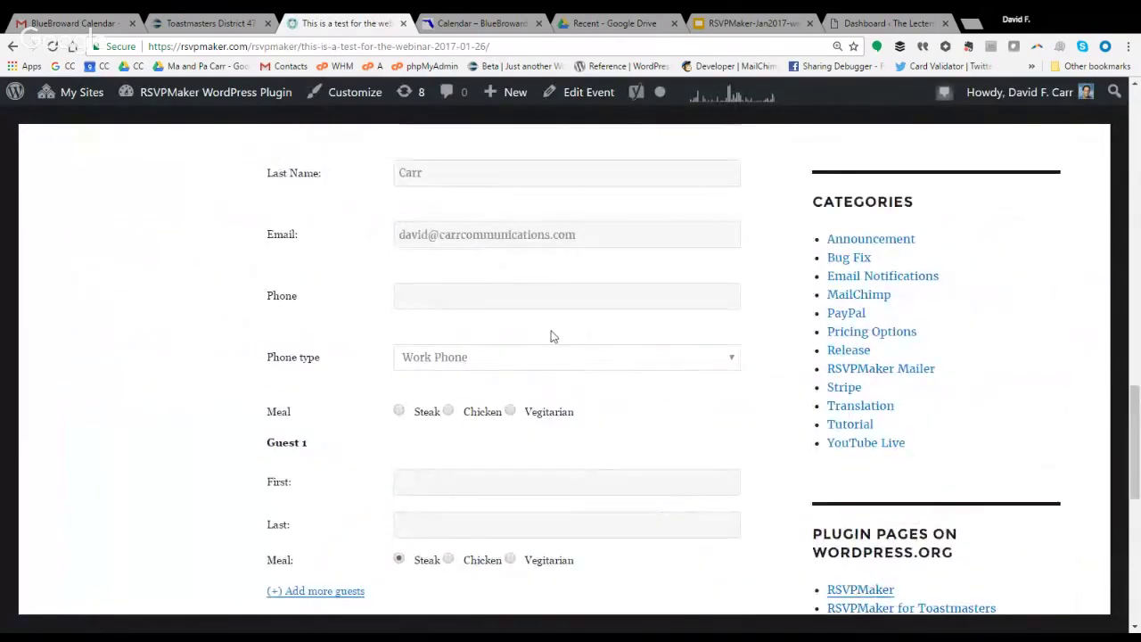
click(398, 411)
Enter Guest 1's first and last name, pick Vegitarian for the guest, and submit the RSVP.
click(461, 482)
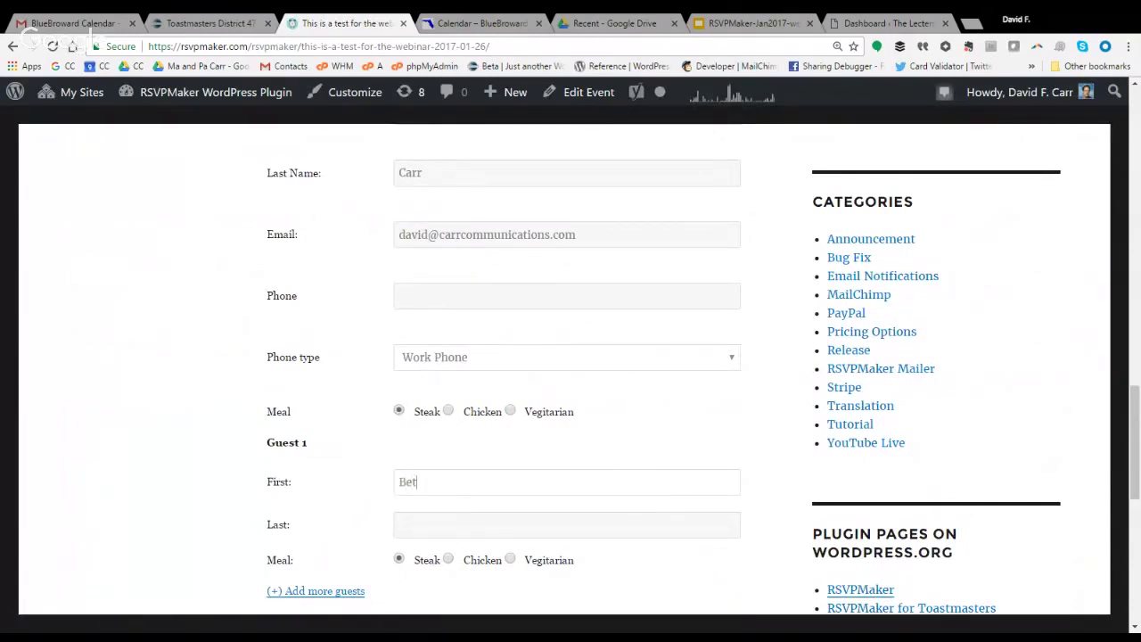
key(Tab)
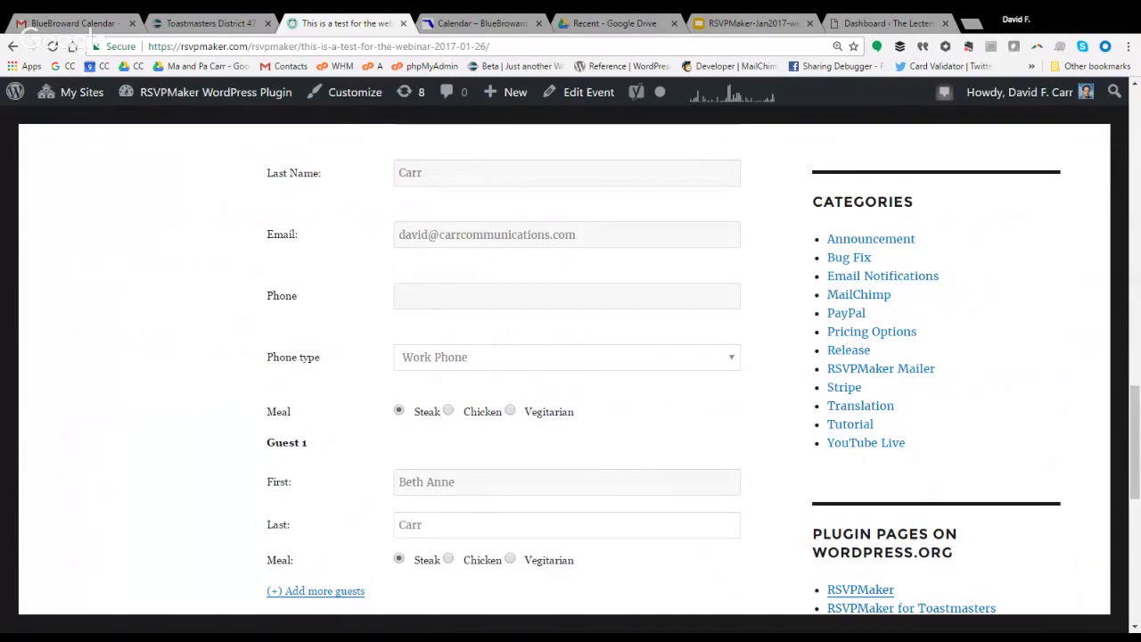
click(509, 560)
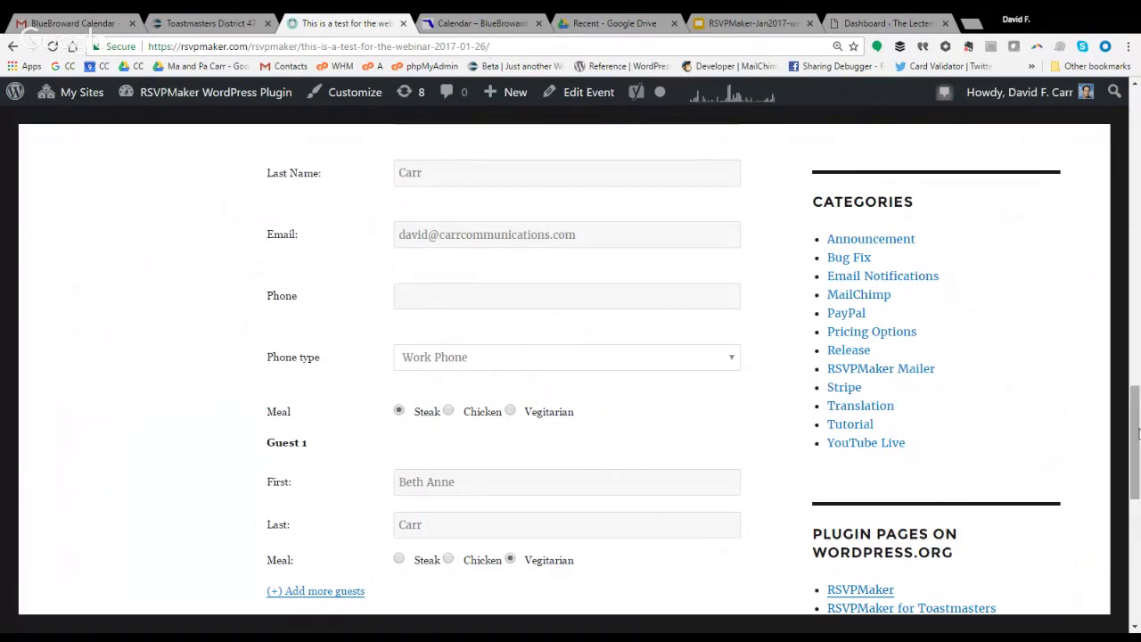
scroll(637, 536, down, 3)
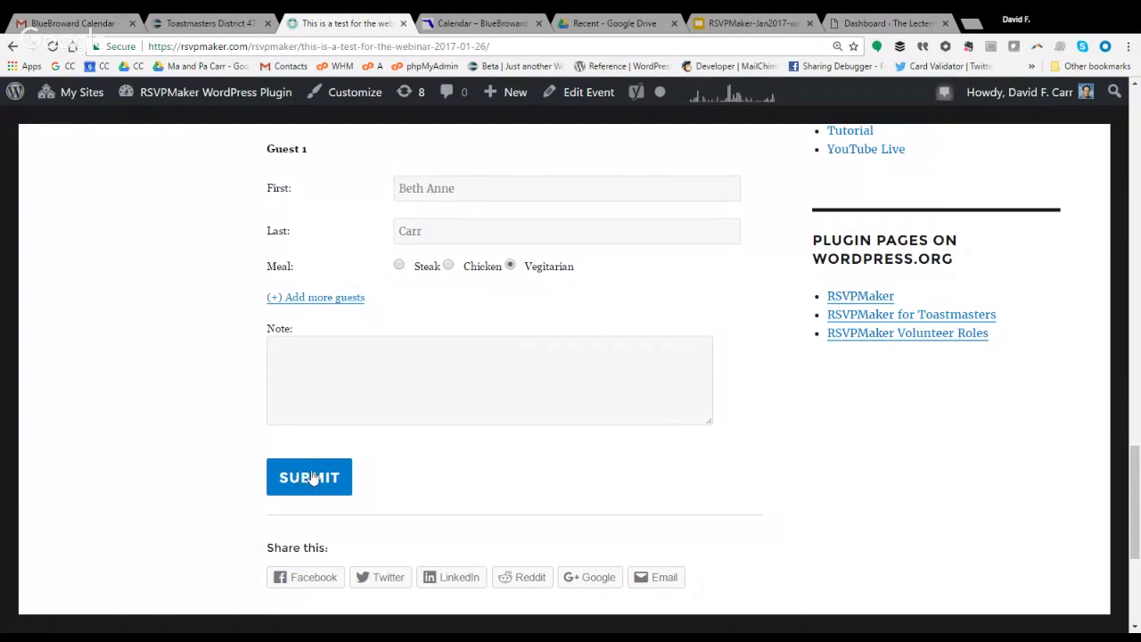
click(312, 479)
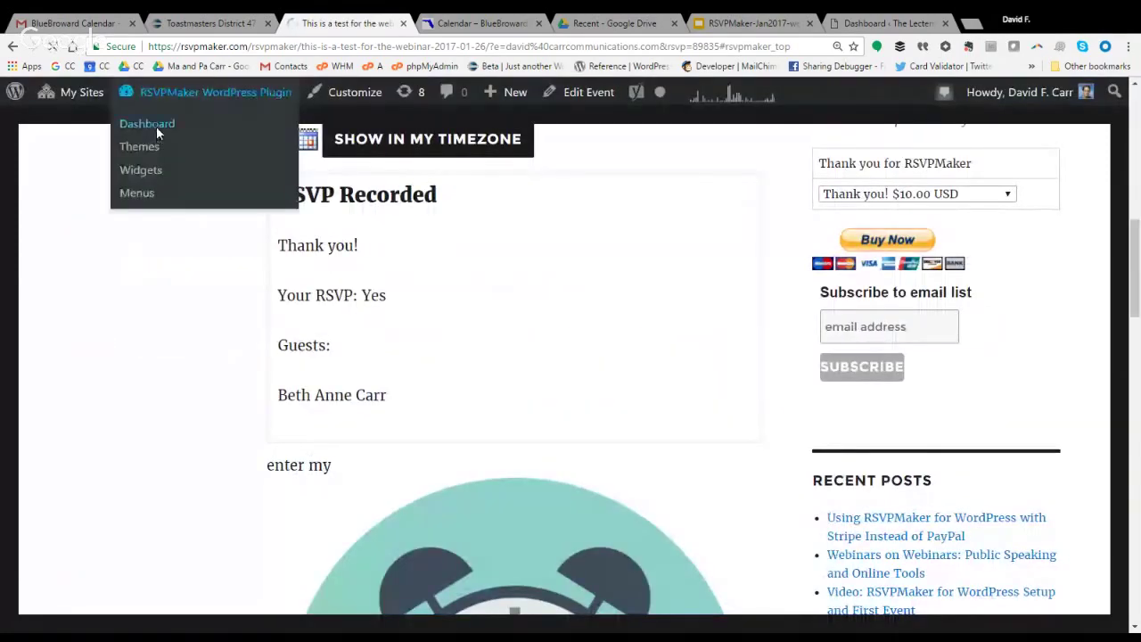
From the Dashboard's RSVP Report, open the 'RSVP Yes: 2' details for 'This is a test for the webinar'.
click(156, 126)
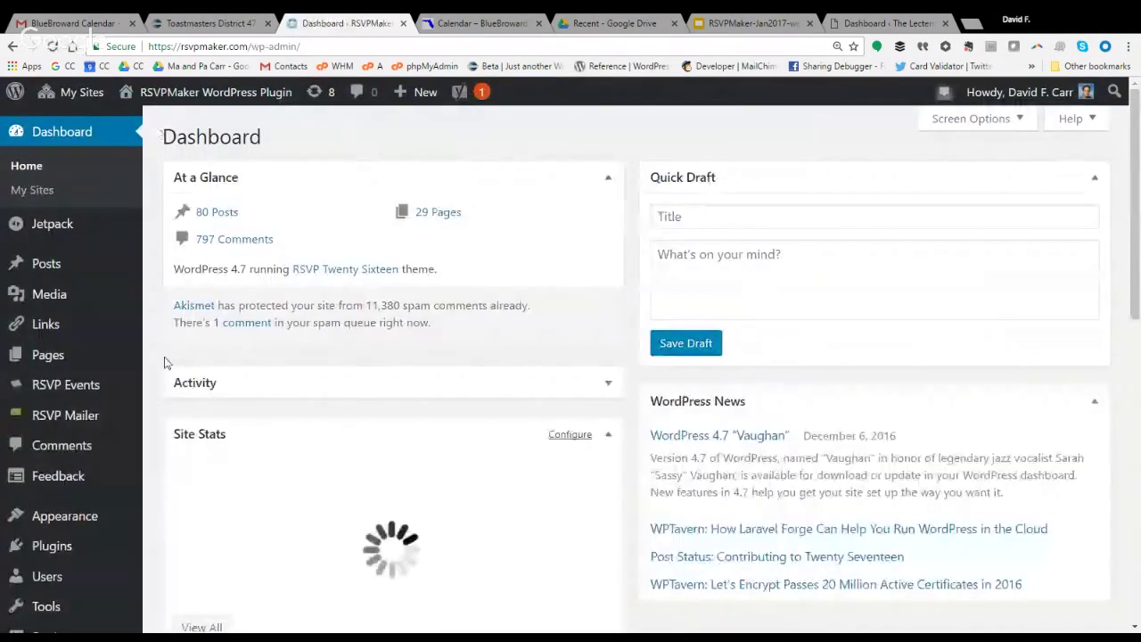
mouse_move(102, 386)
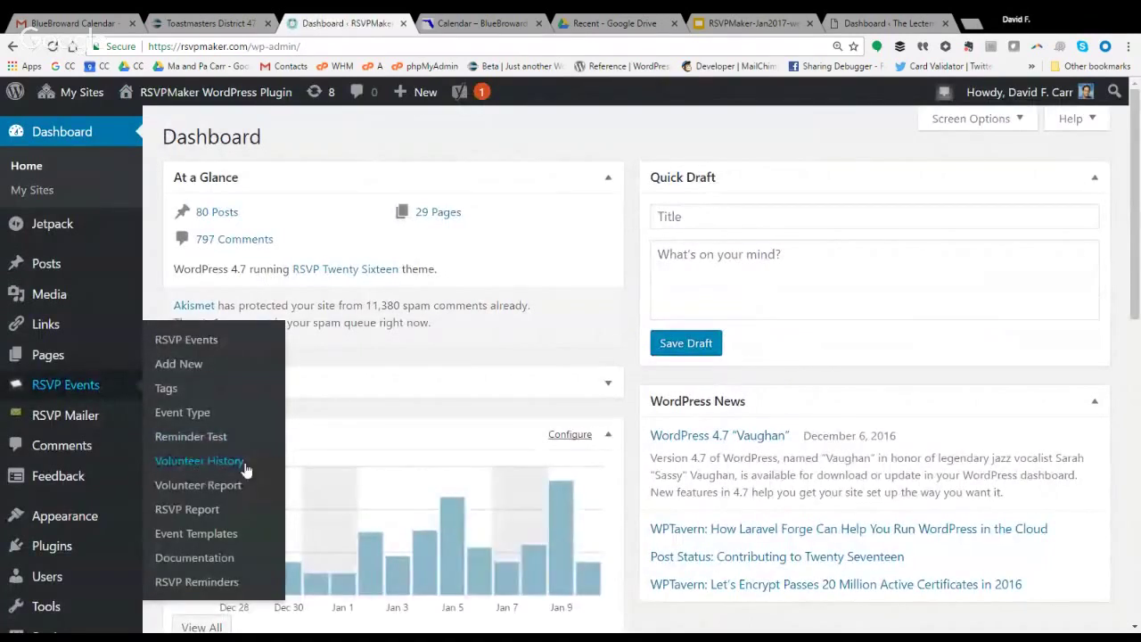
click(196, 515)
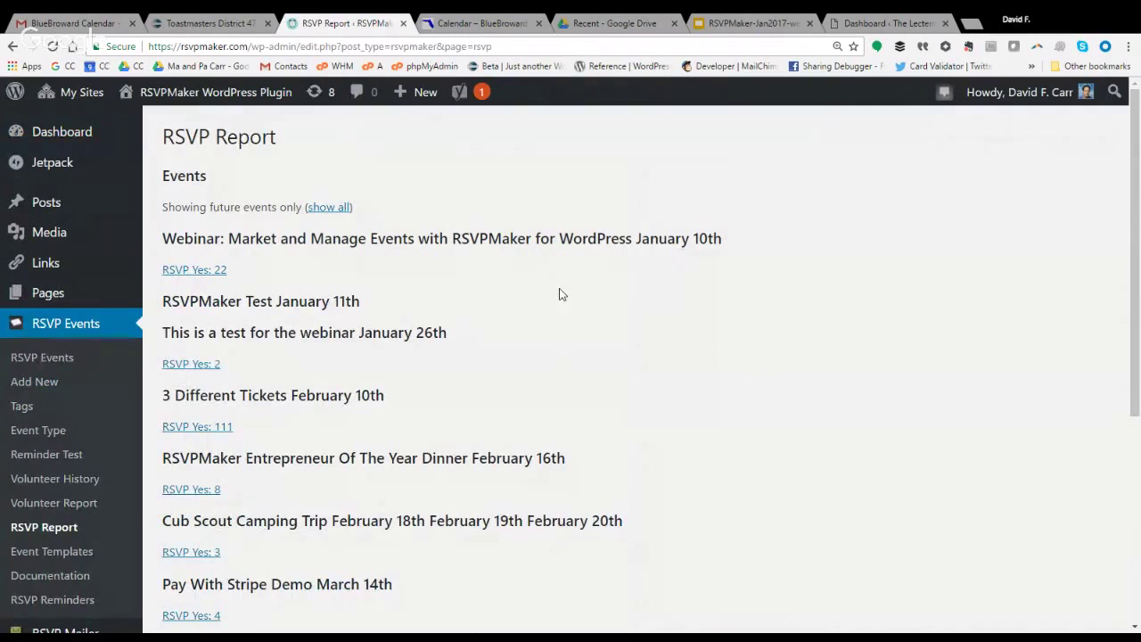
click(197, 371)
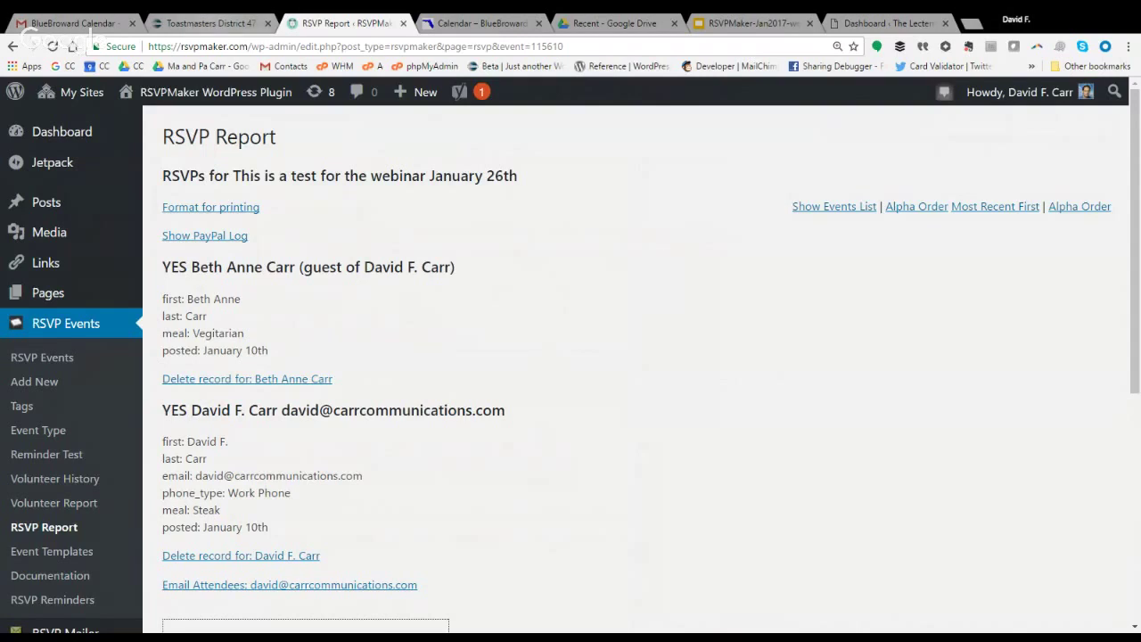
Switch to the Toastmasters District 47 Webinars Registration page, scroll to the top, and select its URL.
click(211, 22)
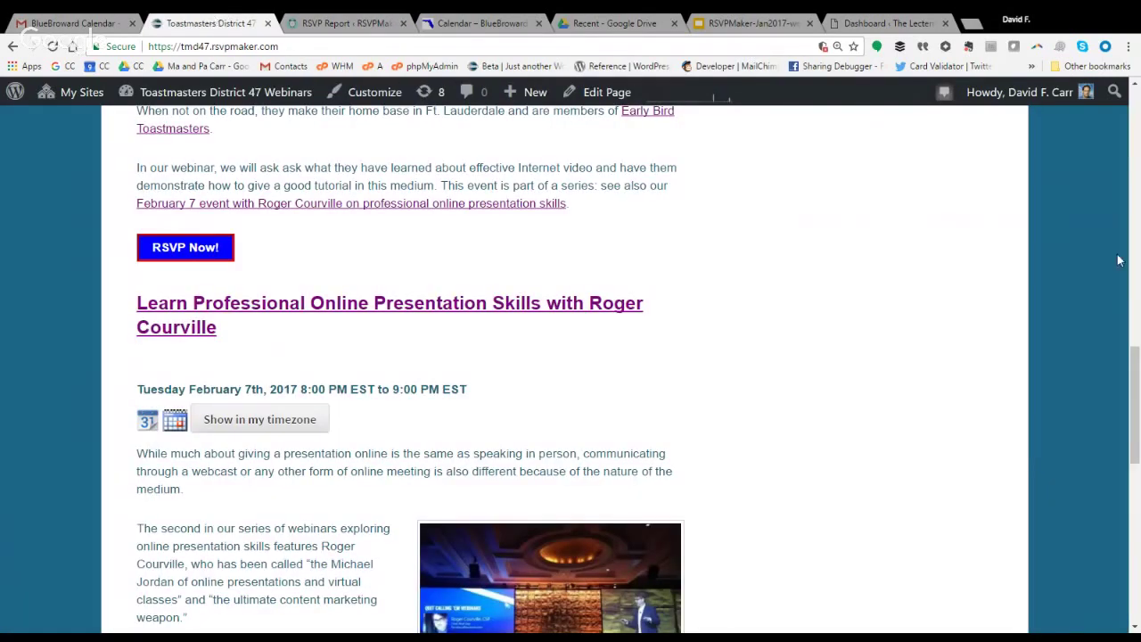
scroll(1127, 357, up, 2)
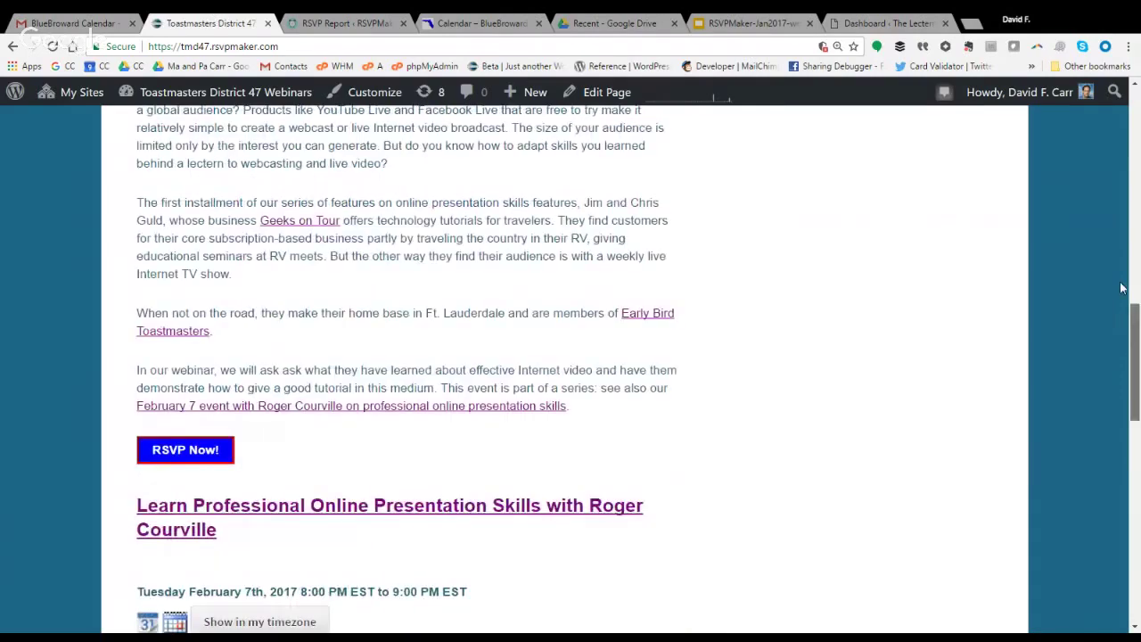
scroll(1122, 287, up, 6)
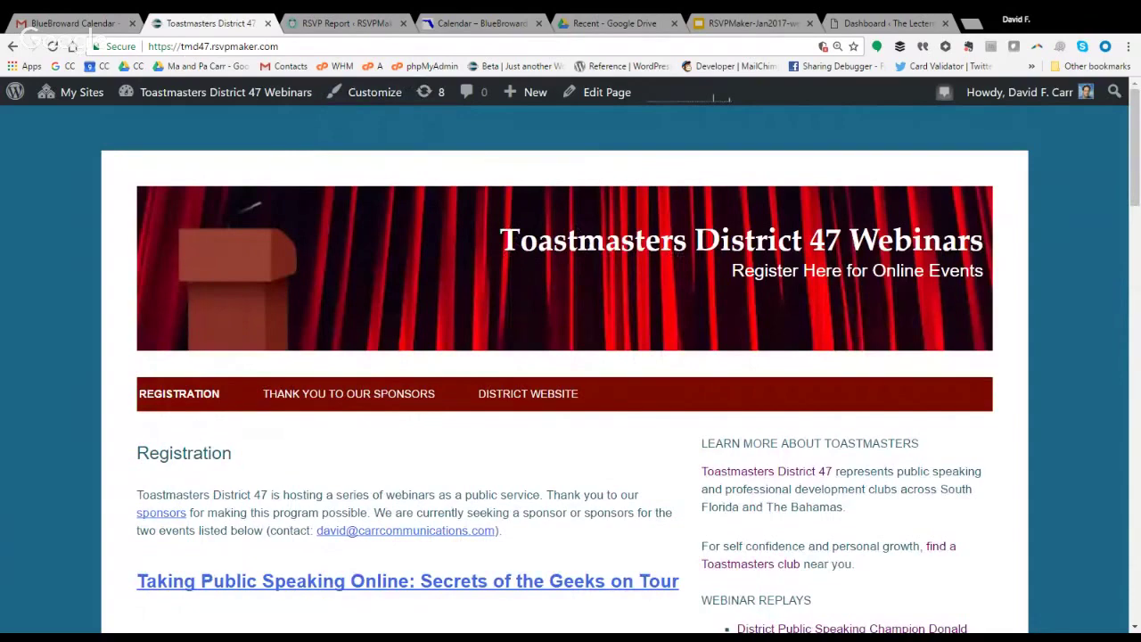
drag(181, 47, 279, 46)
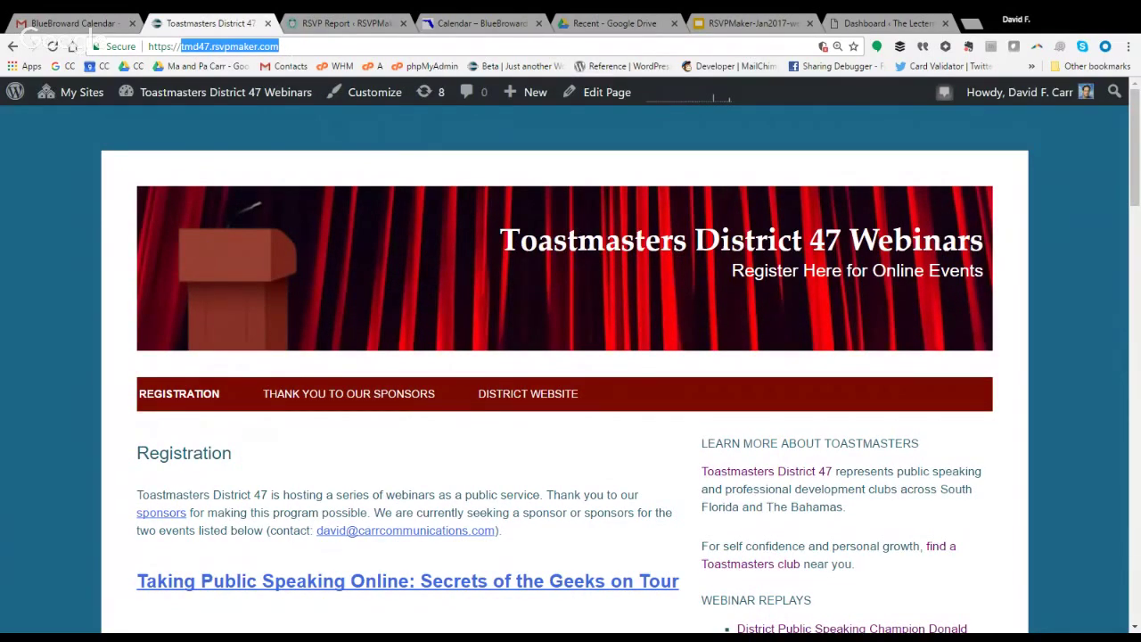